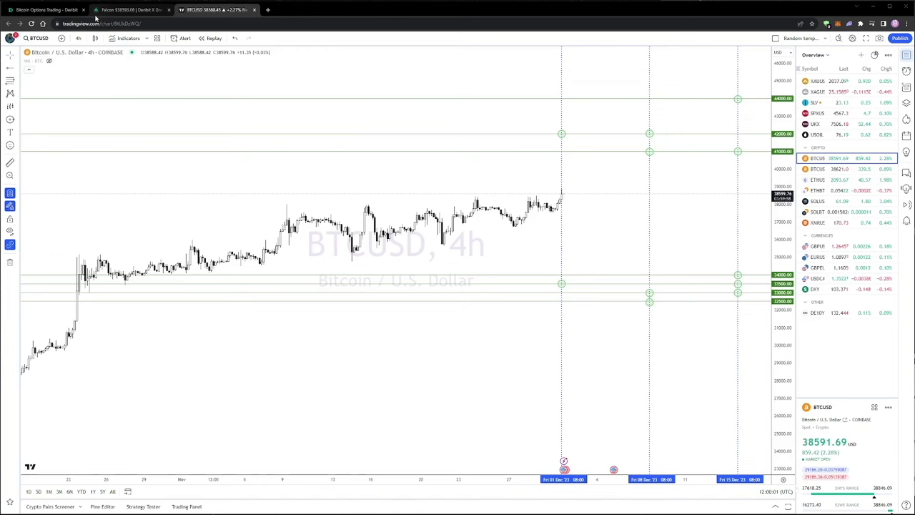
Step: Switch to Deribit, review the open BTC futures and options positions, and open the account's transaction log
click(45, 9)
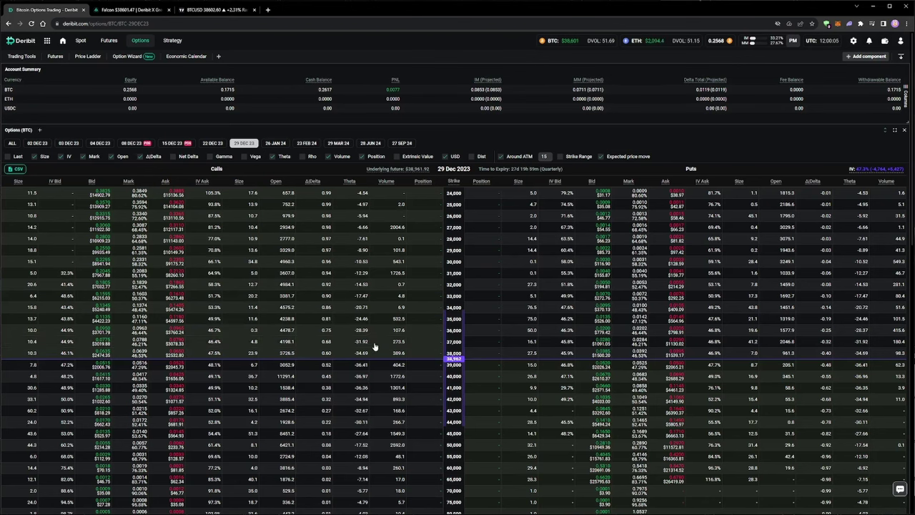
scroll(380, 341, down, 4)
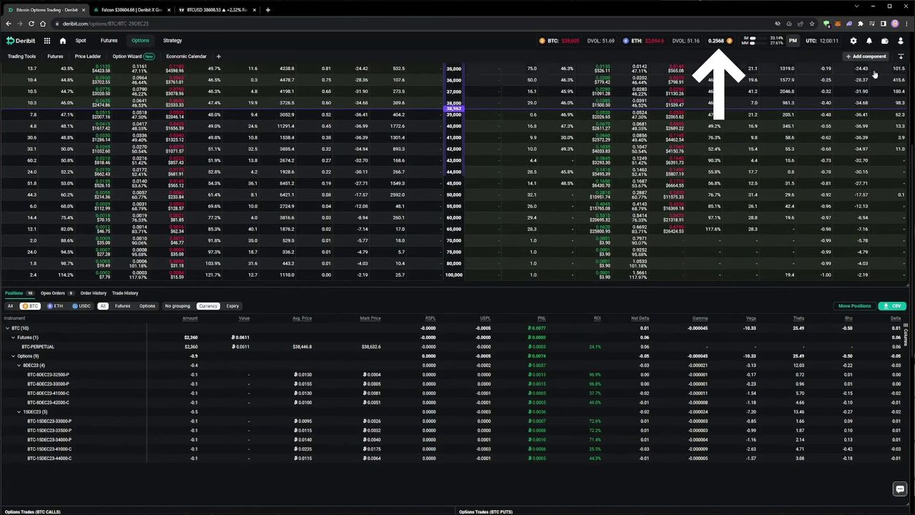
click(900, 41)
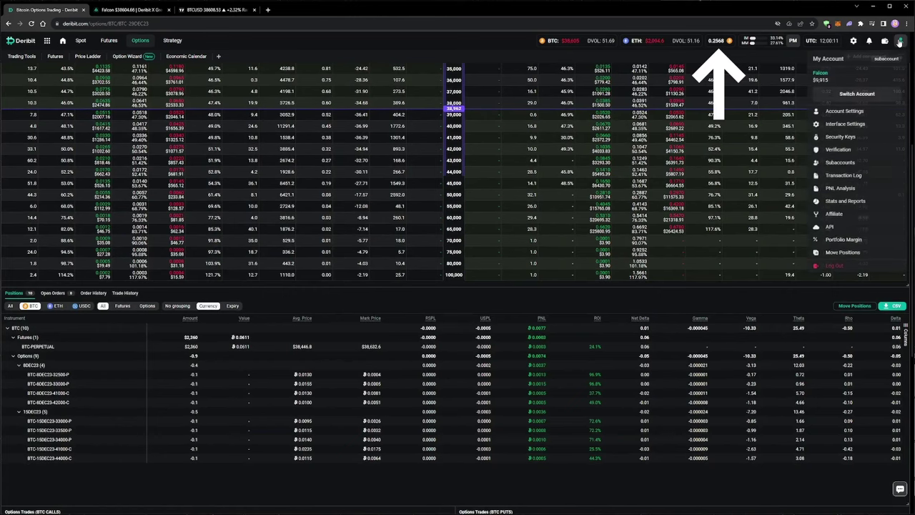
click(832, 175)
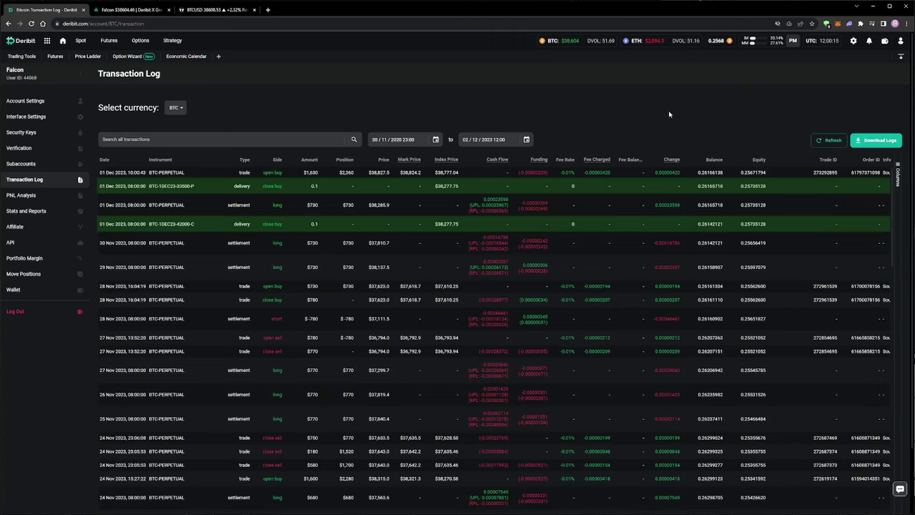
Step: Open the Volatility Index (DVOL) data page
click(46, 40)
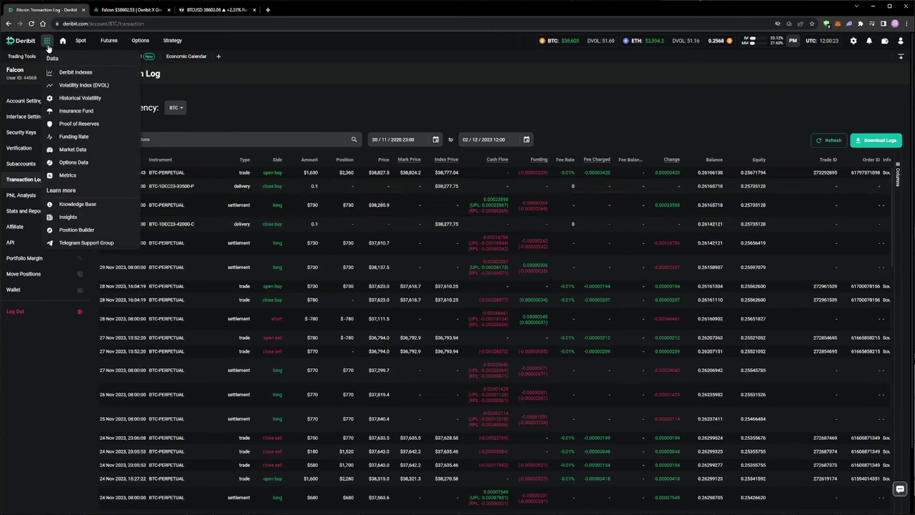
click(76, 86)
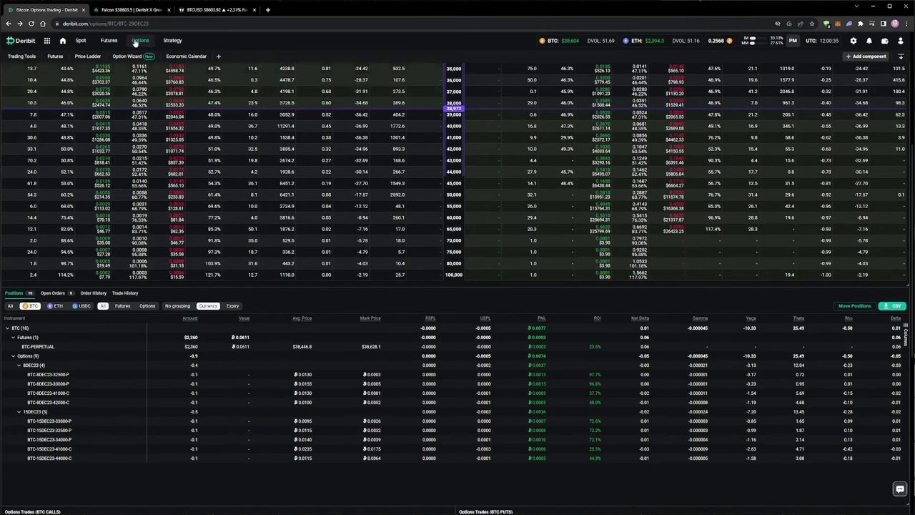
Step: In TradingView's BTCUSD chart, delete the 1 December expiry markers at 42000 and 33500 and that date's vertical line
click(207, 10)
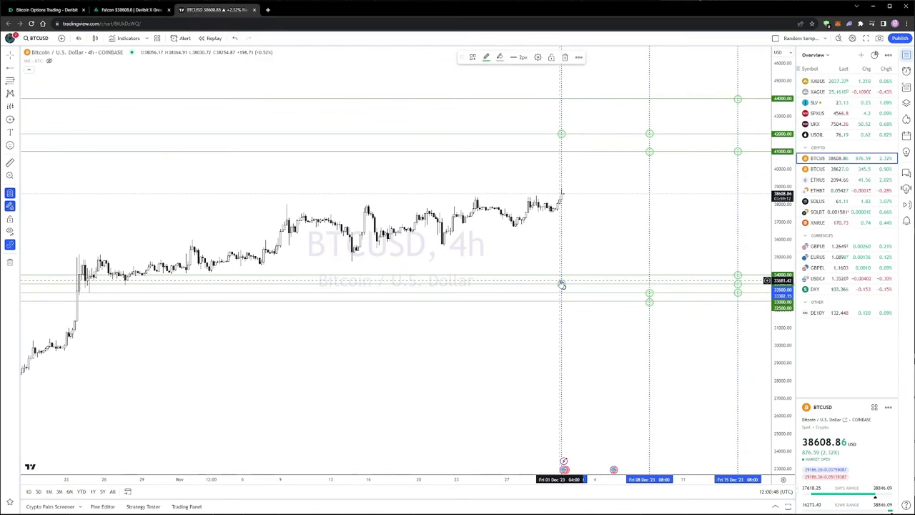
click(559, 134)
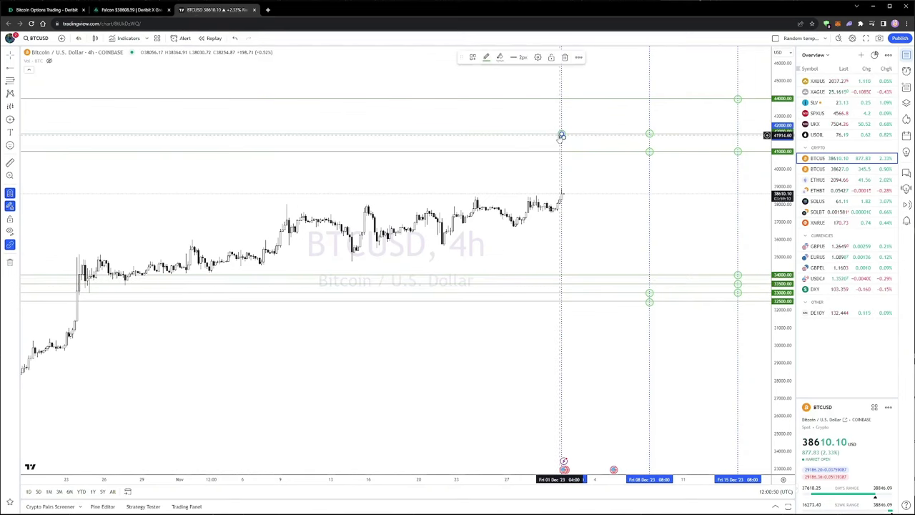
key(Delete)
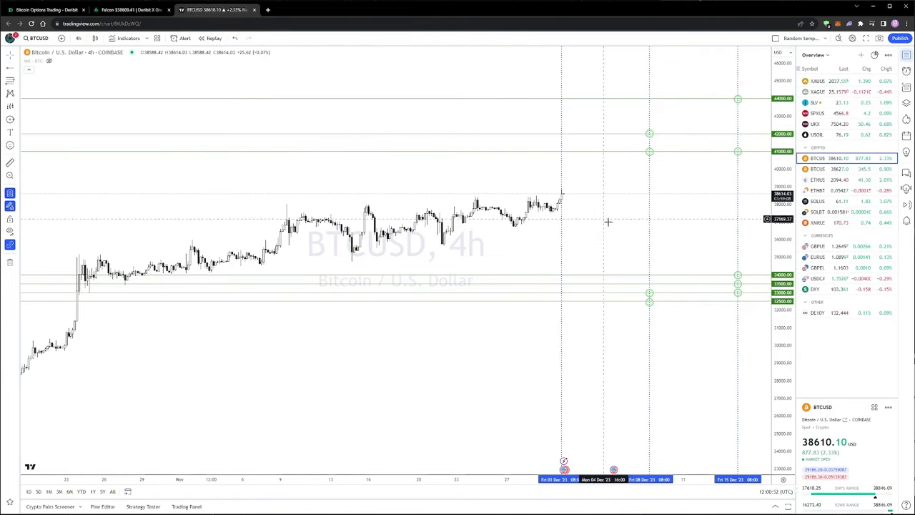
click(563, 180)
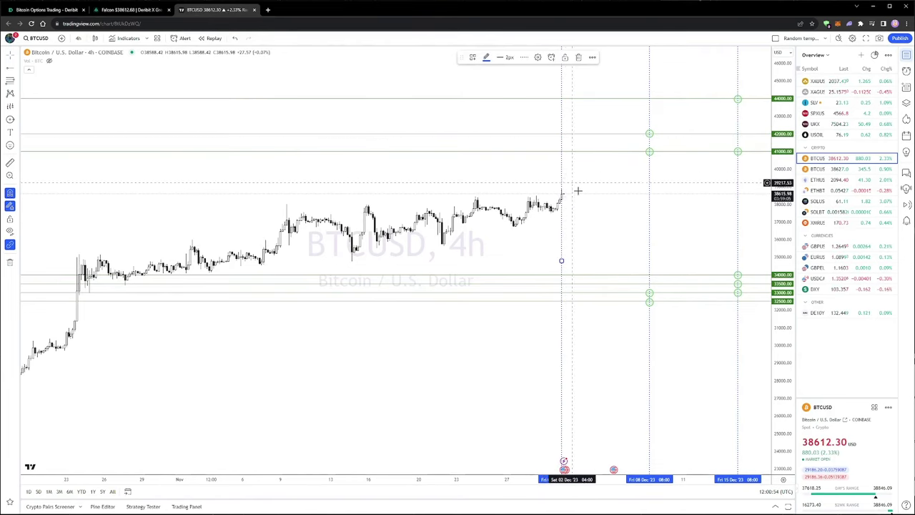
key(Delete)
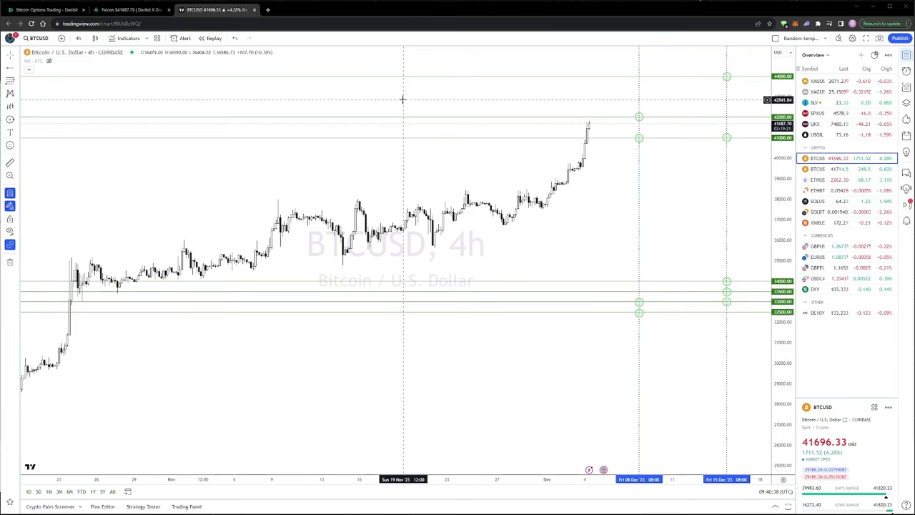
Step: Check the Auto DDH page in Greeks.live, then review the account summary and open positions in Deribit
click(129, 9)
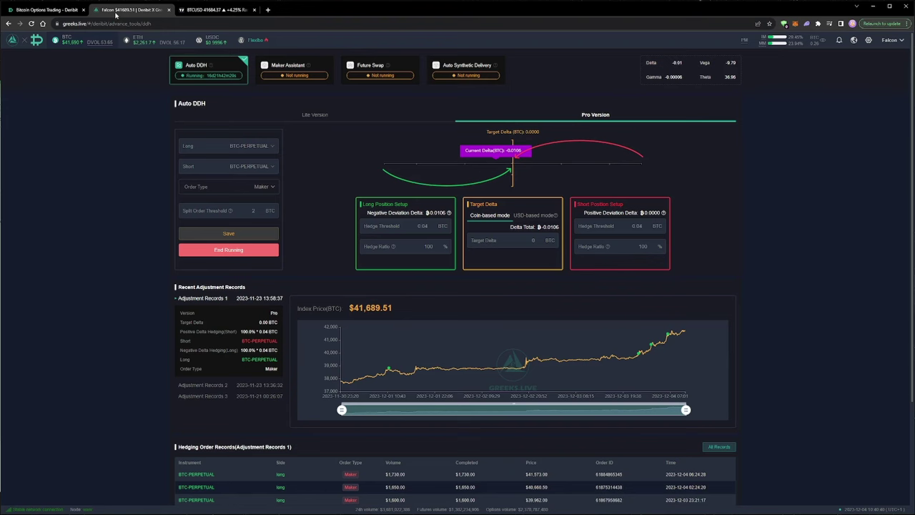
click(37, 10)
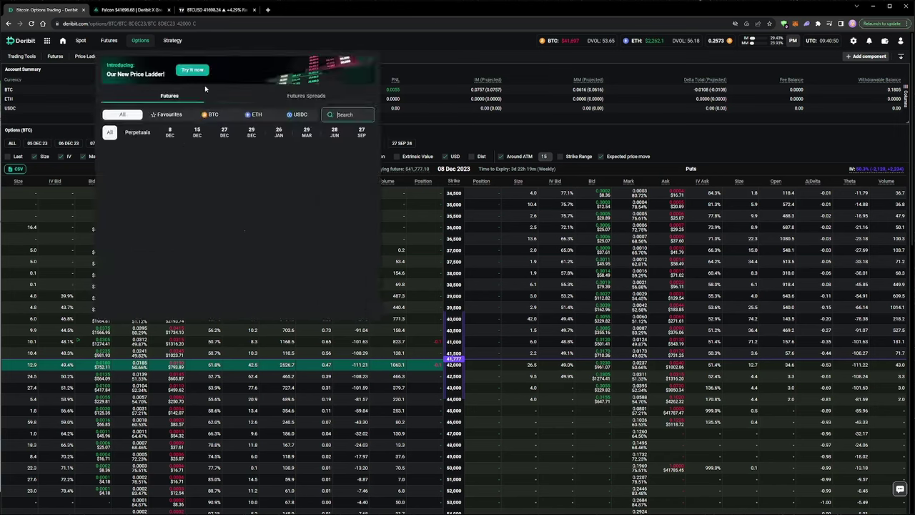
mouse_move(711, 42)
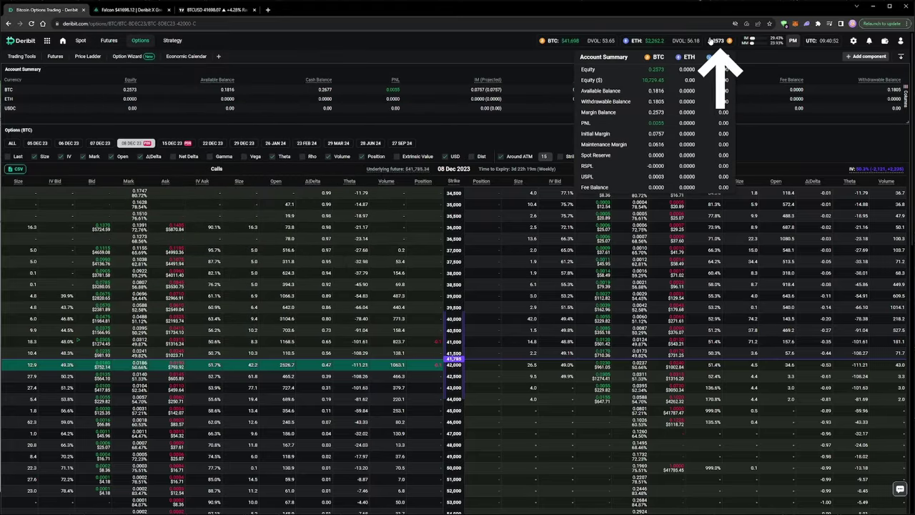
scroll(497, 142, down, 4)
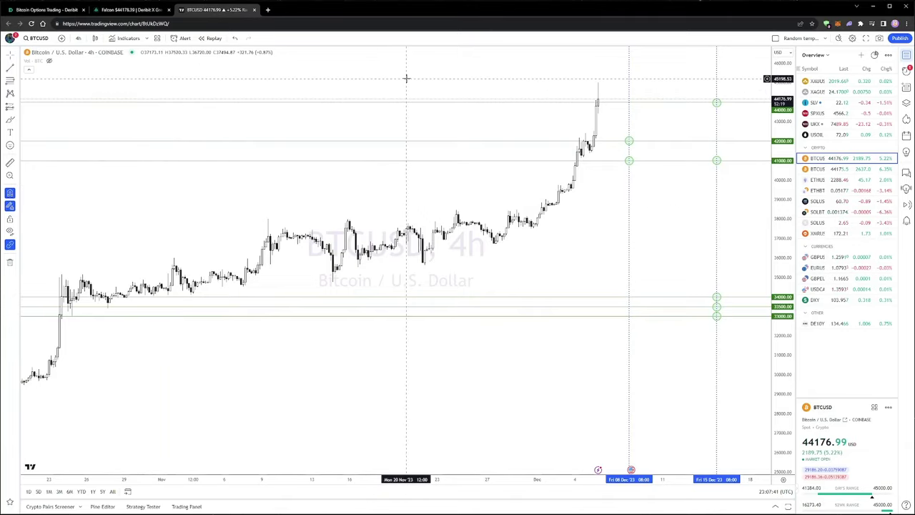
Step: Review the Auto DDH hedging order records in Greeks.live, then the account's trade history in Deribit
drag(405, 78, 399, 161)
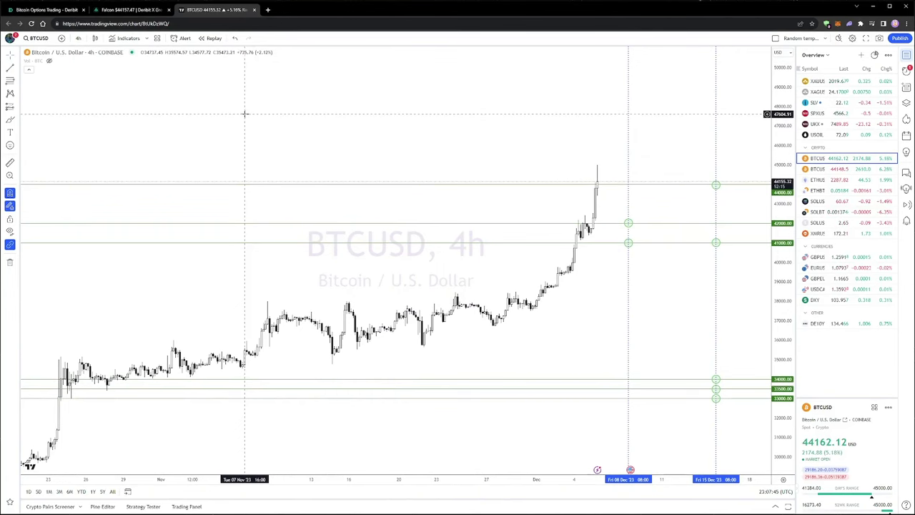
click(116, 12)
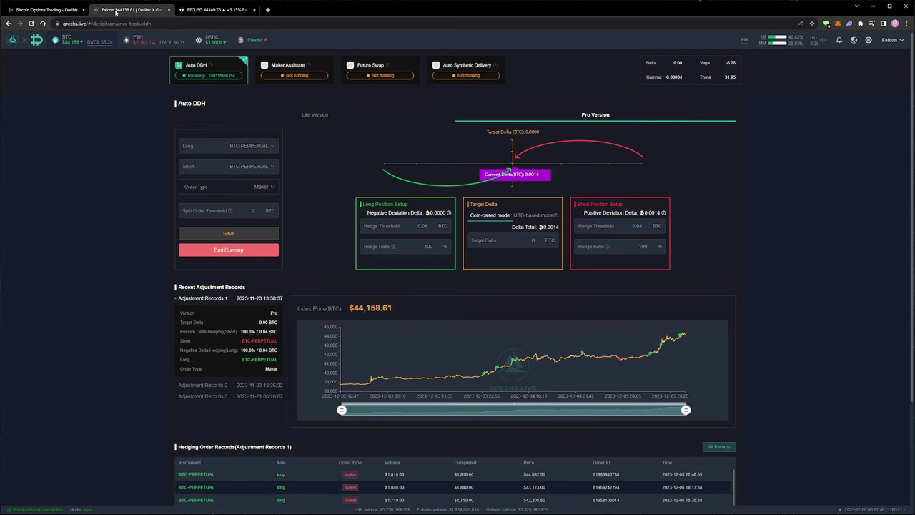
scroll(759, 351, down, 1)
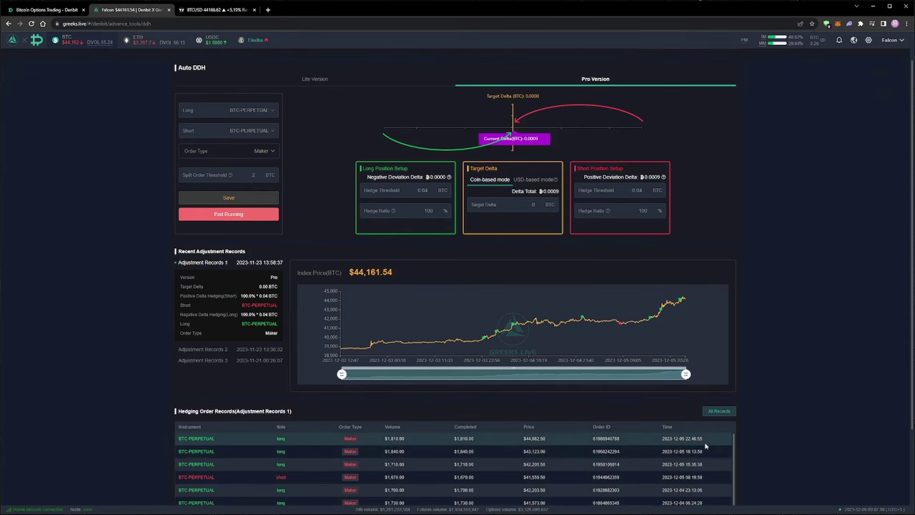
key(ctrl+shift+Tab)
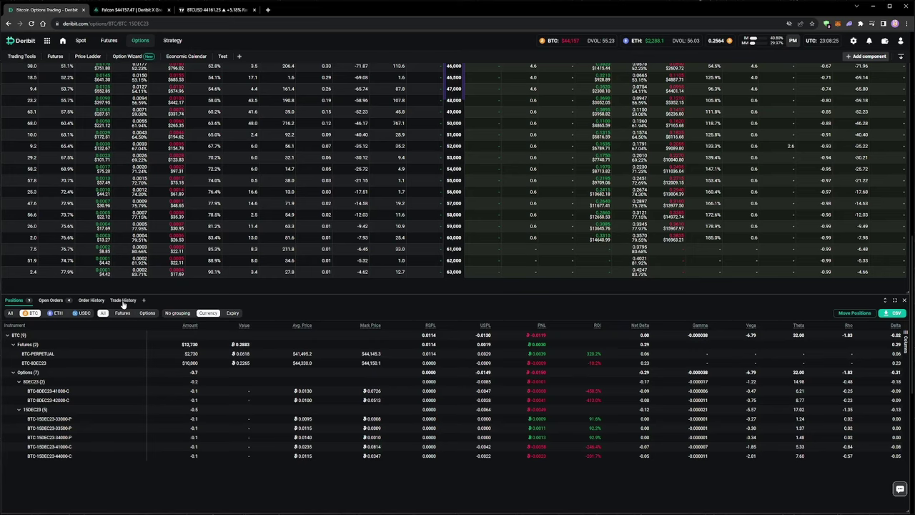
click(122, 300)
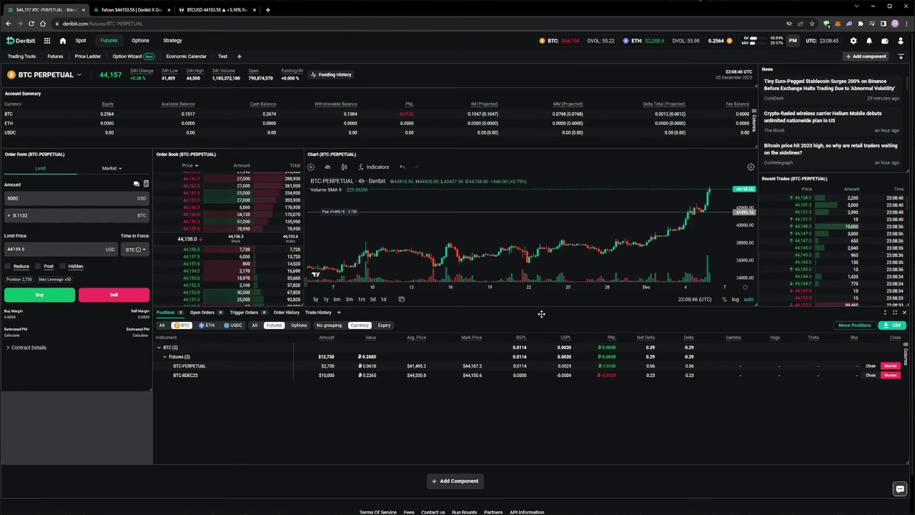
Step: Open the BTC-PERPETUAL funding history and display it over a one-month range
click(346, 77)
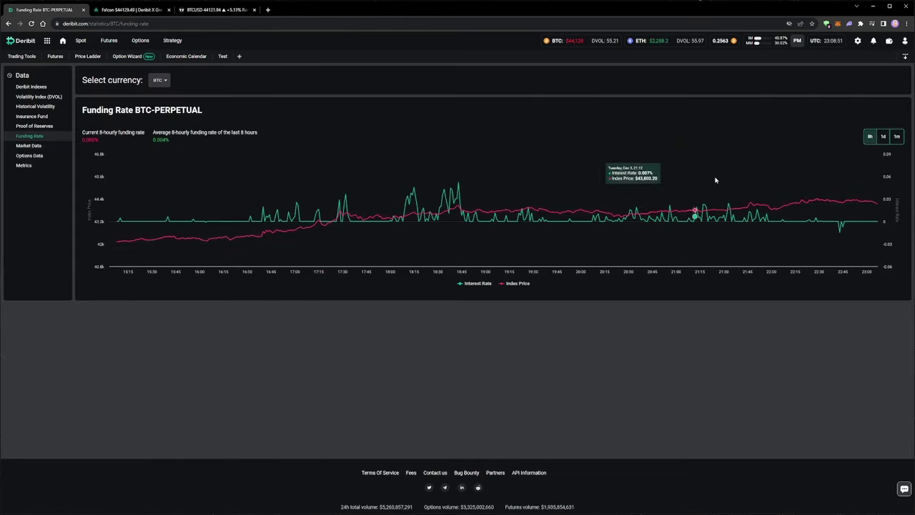
click(896, 137)
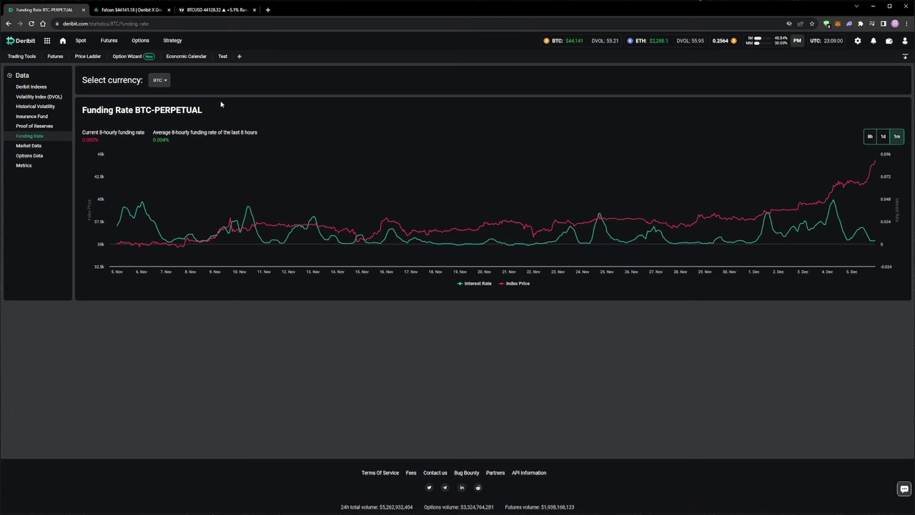
Step: Filter the futures contracts to BTC and open the BTC-8DEC23 contract
click(109, 40)
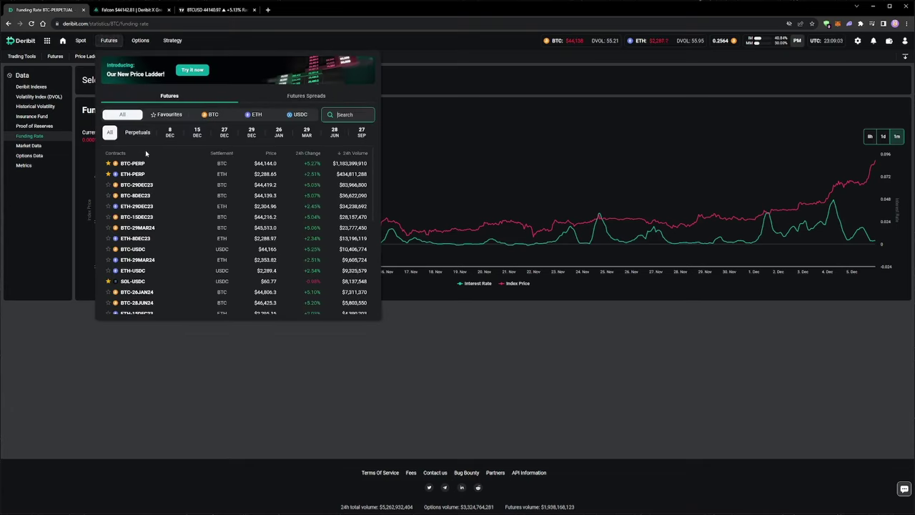
click(212, 114)
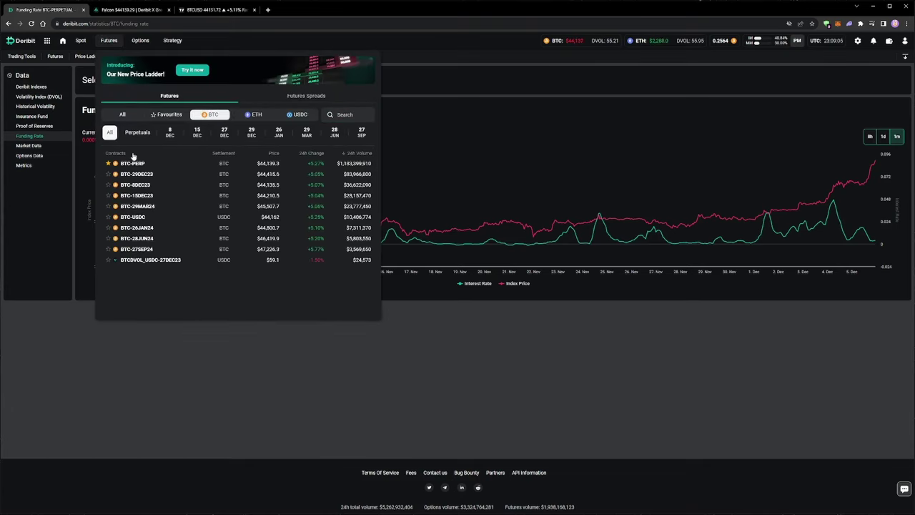
click(148, 186)
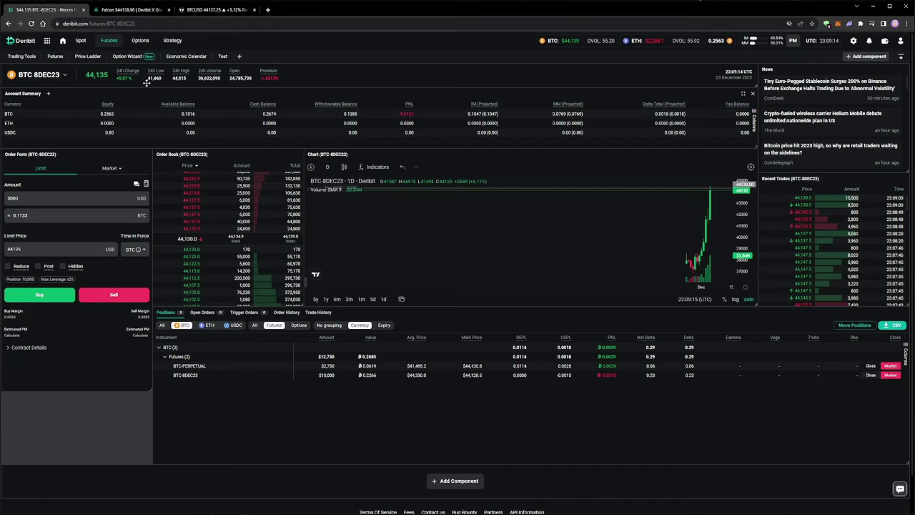
Step: Open the BTC futures spreads matrix and bring up the 8 DEC – PERP spread's order form
mouse_move(173, 42)
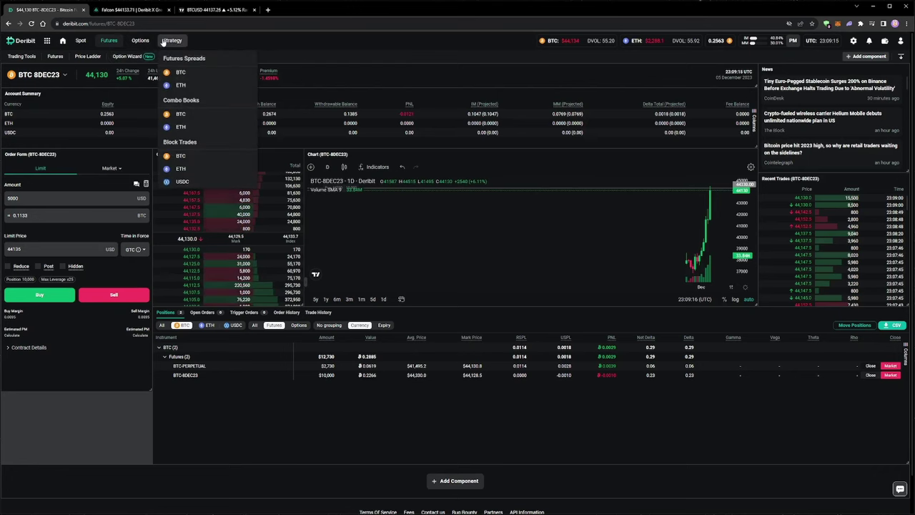
click(198, 76)
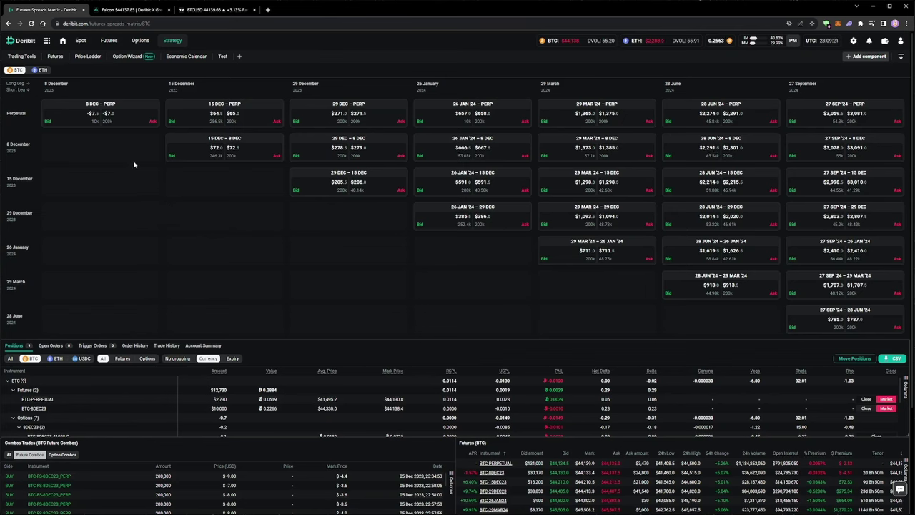
click(126, 103)
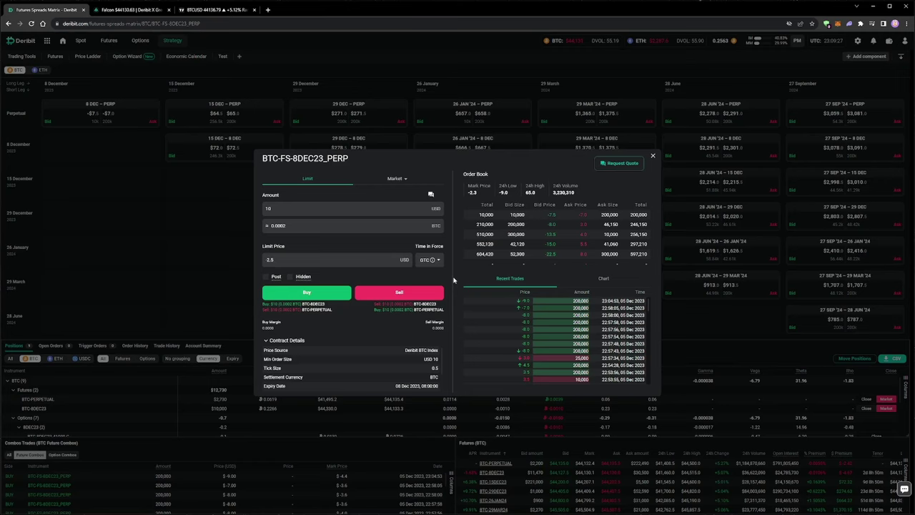
Step: Prepare a 10,000 USD limit buy at -7.5 on the BTC-FS-8DEC23_PERP spread, then cancel it and close the form
click(278, 208)
text(000)
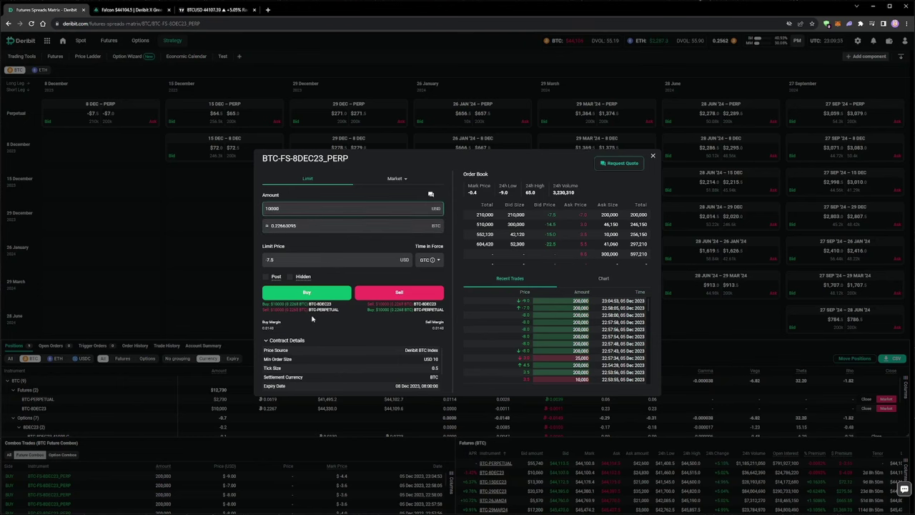
click(321, 296)
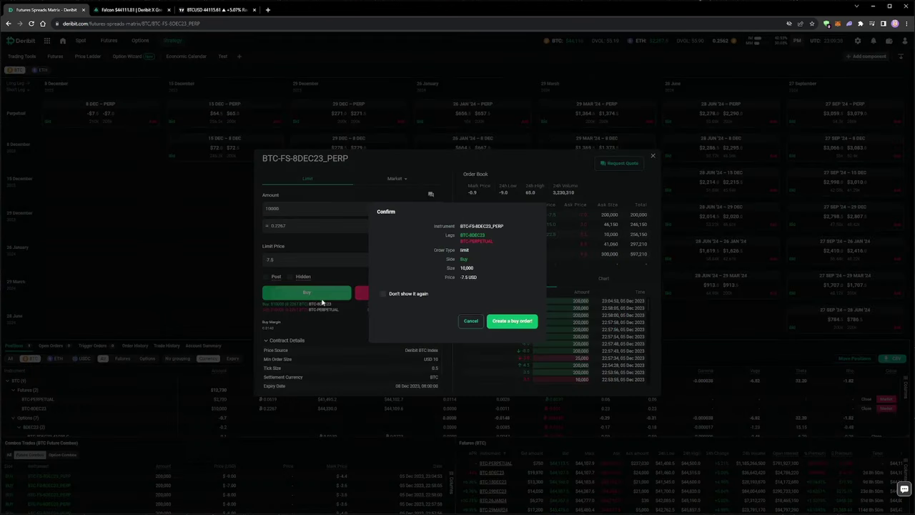
click(469, 323)
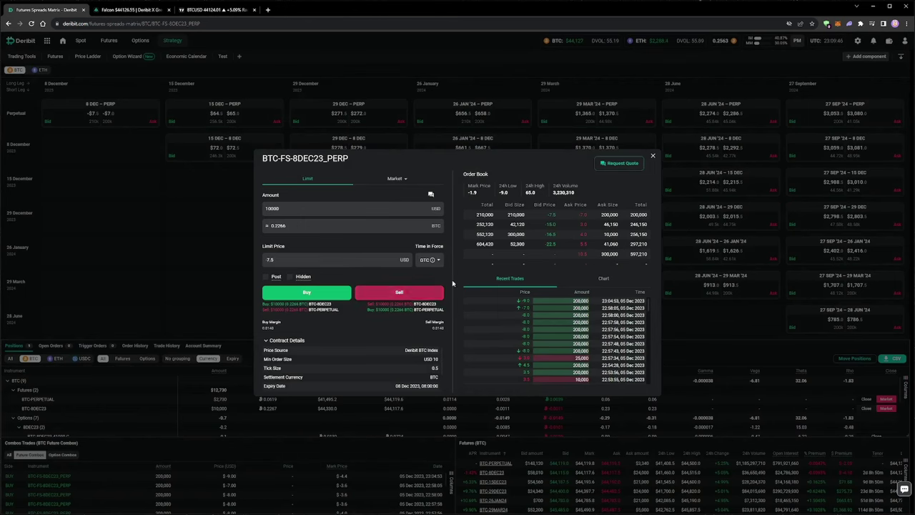
click(653, 155)
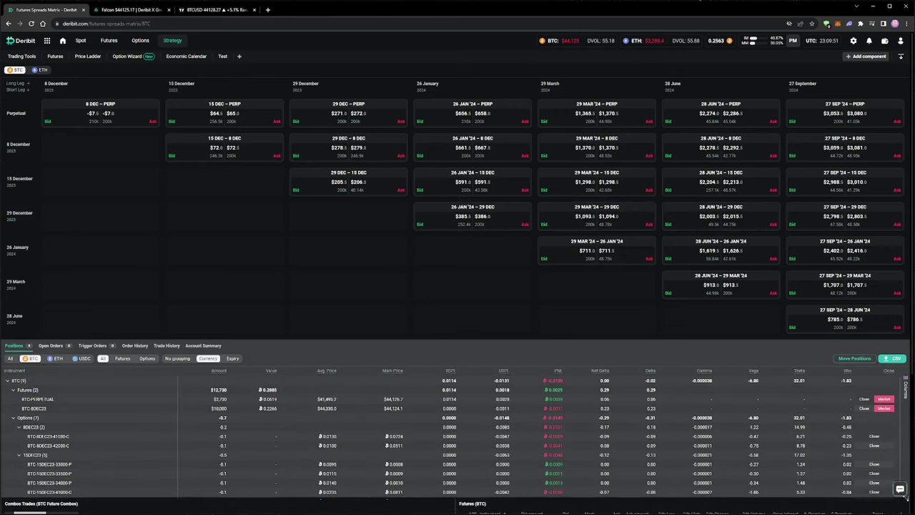
Step: Review the open positions below the spreads matrix and open the 15 DEC – PERP spread's order form
scroll(903, 470, down, 1)
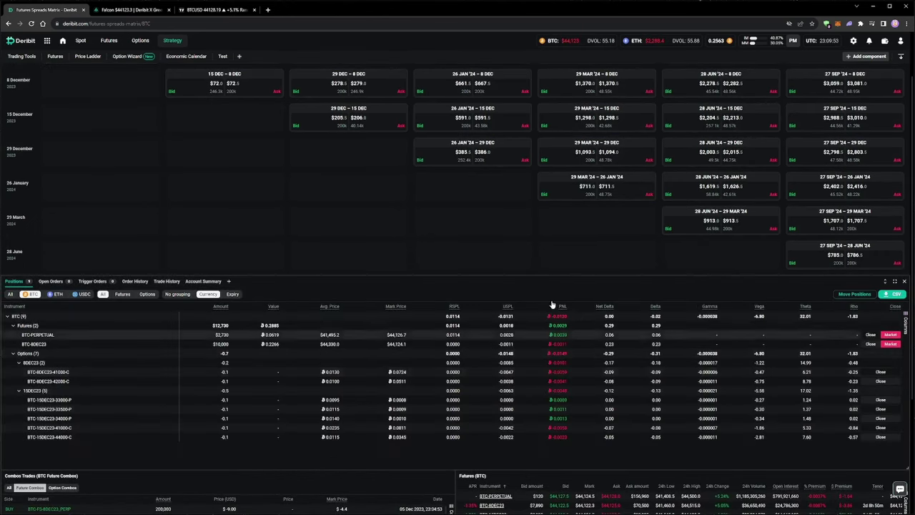
scroll(434, 325, up, 1)
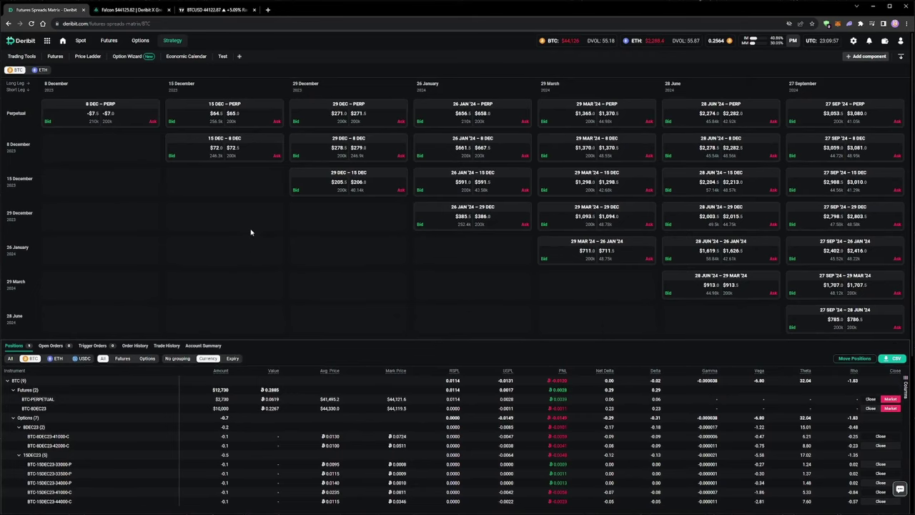
click(264, 107)
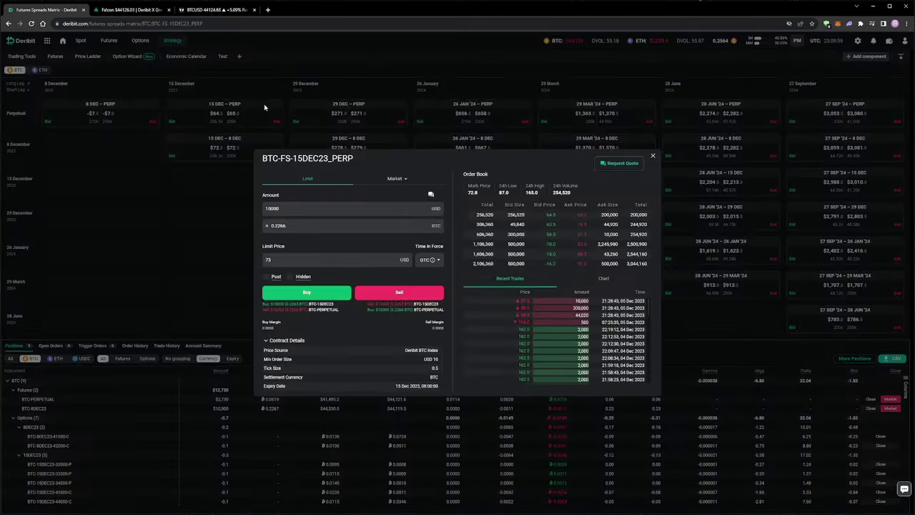
Step: Prepare a 2,730 USD limit buy at 0 on the BTC-FS-15DEC23_PERP spread and cancel it at the confirmation
click(549, 214)
click(303, 208)
drag(309, 208, 251, 210)
text(2730)
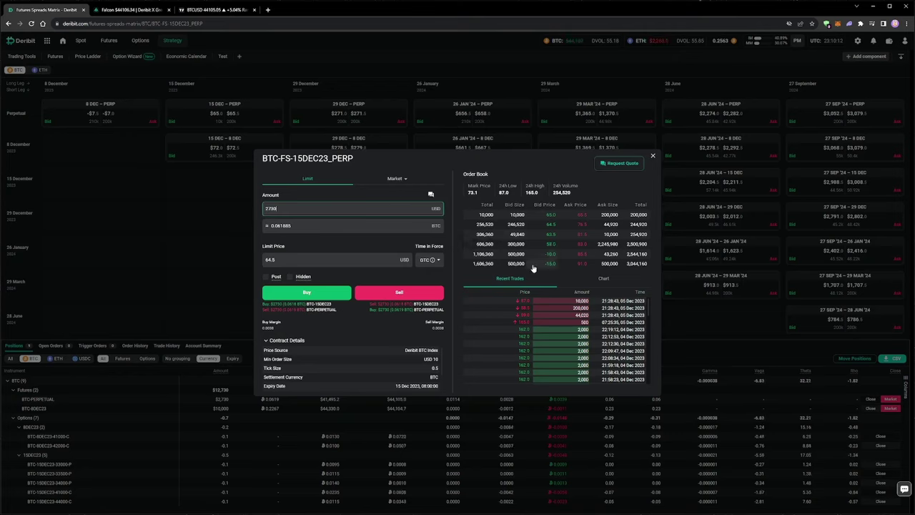
drag(336, 259, 247, 263)
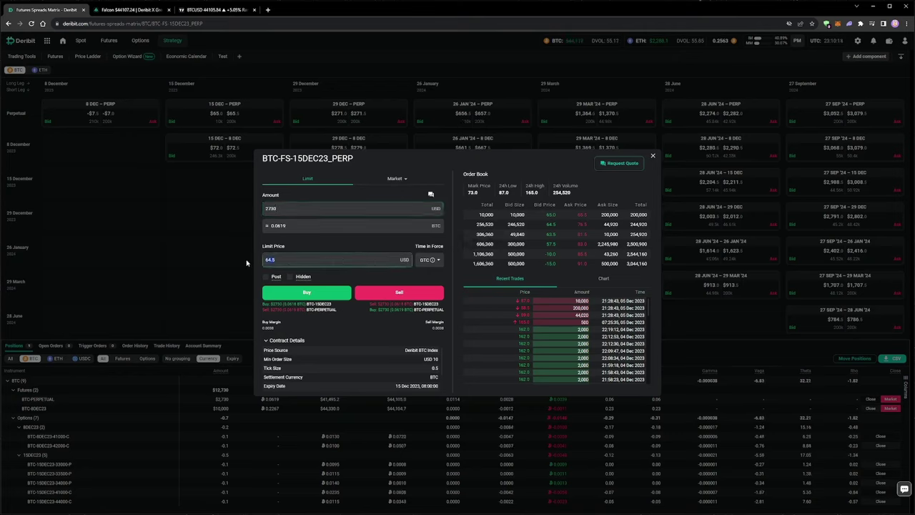
text(0)
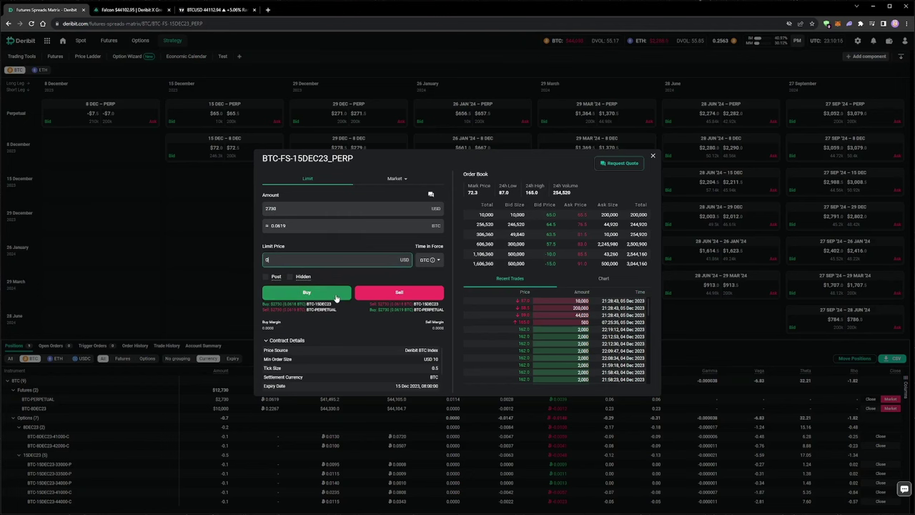
click(336, 296)
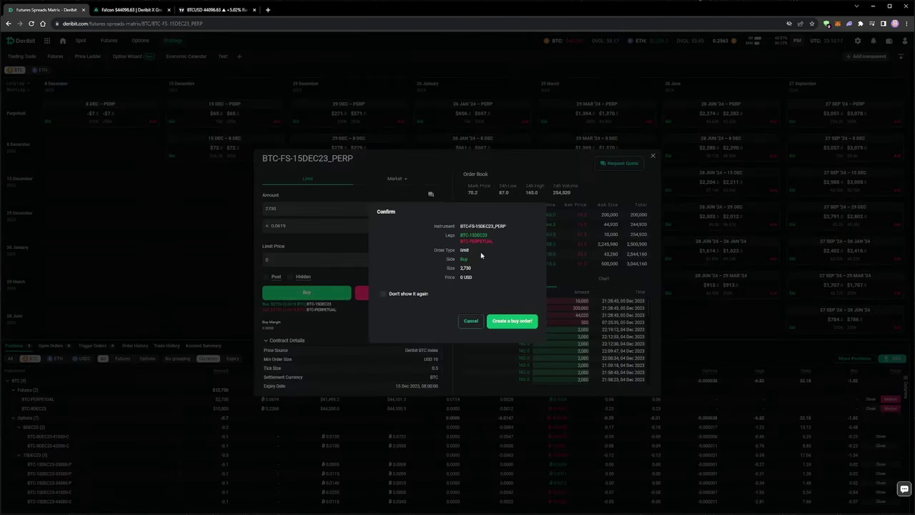
click(472, 321)
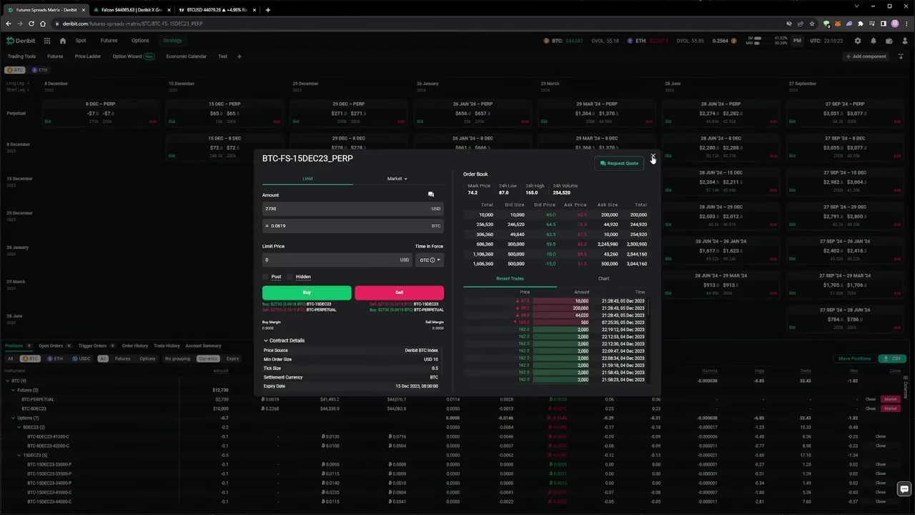
Step: Switch to Falcon's Auto DDH page and look through the contracts offered for the long hedge, leaving the selection as is
click(109, 11)
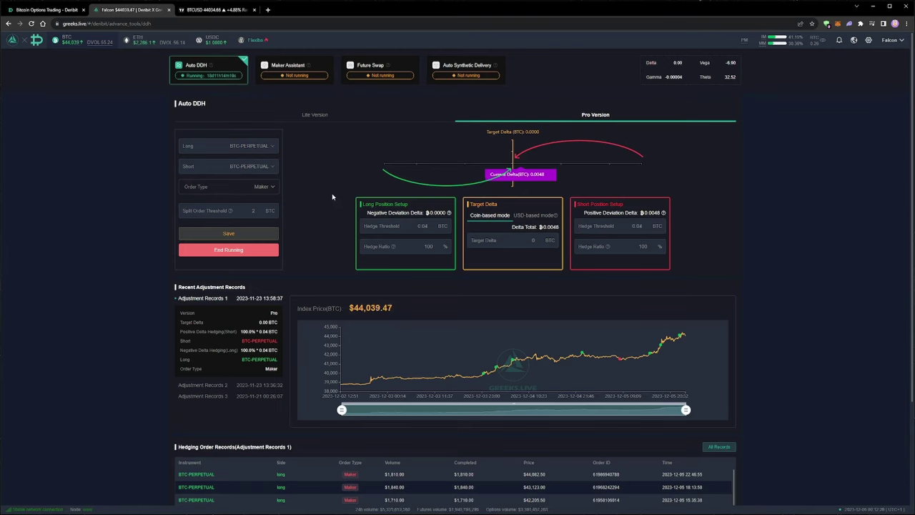
click(268, 146)
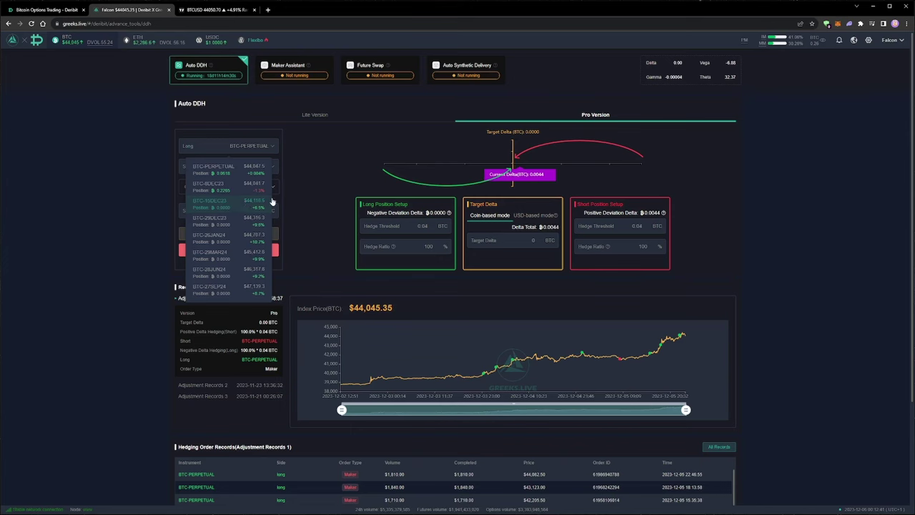
click(313, 186)
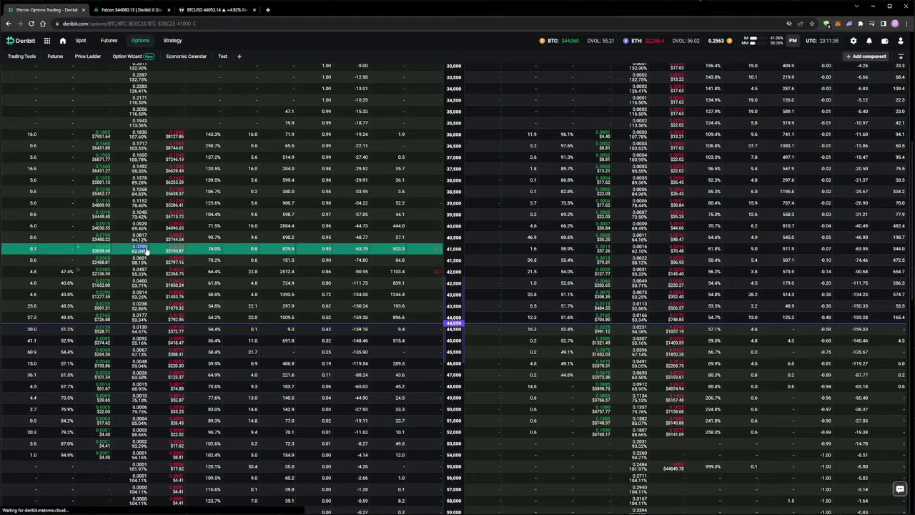
Step: Open the order form for the BTC 8DEC23 41000 call on Deribit and use advanced IV pricing with an IV of 1%
click(145, 251)
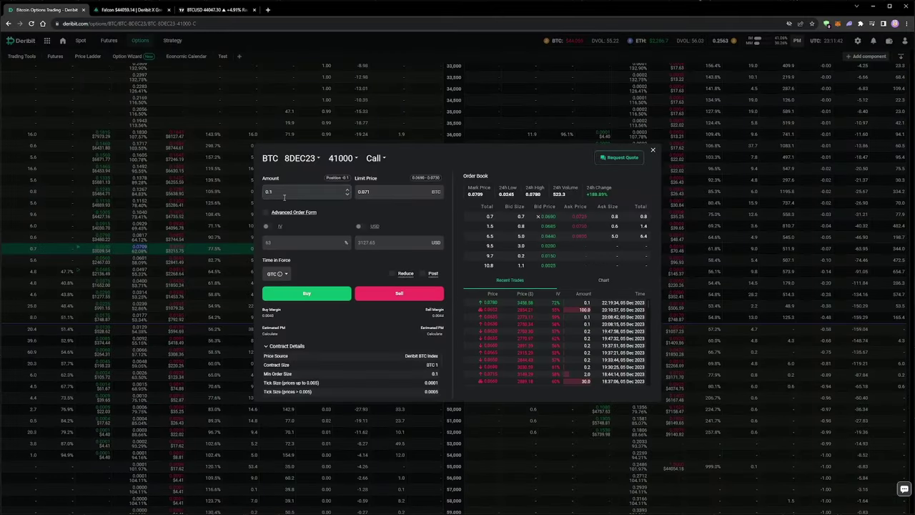
click(266, 212)
click(267, 226)
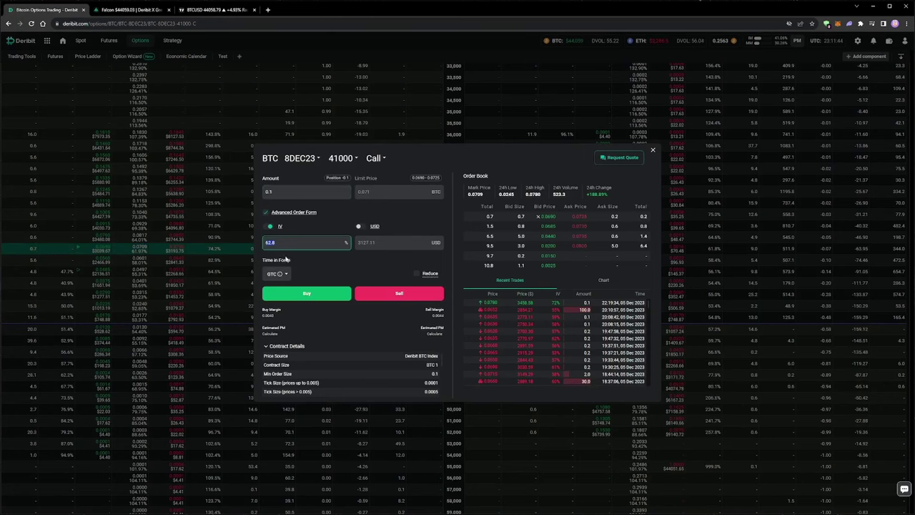
text(1)
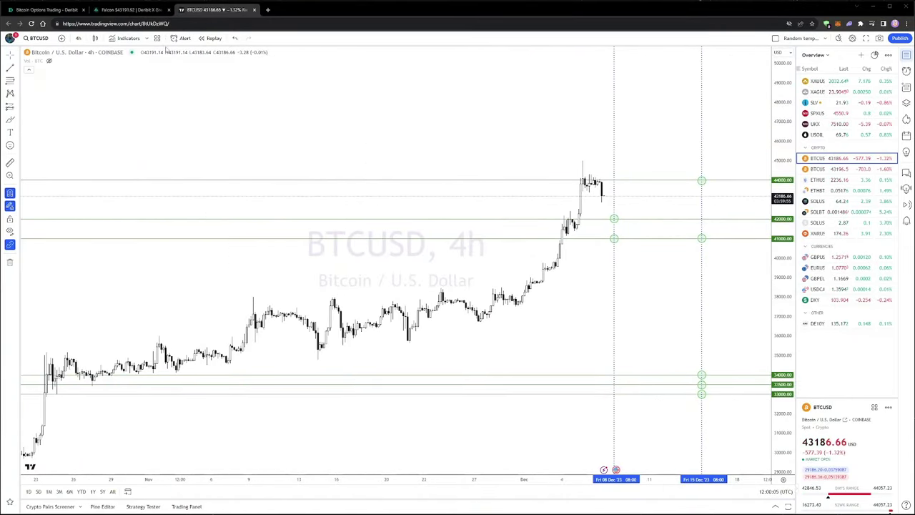
Step: Check the Auto DDH hedges in Falcon and review the BTC positions and trade history on Deribit
click(132, 10)
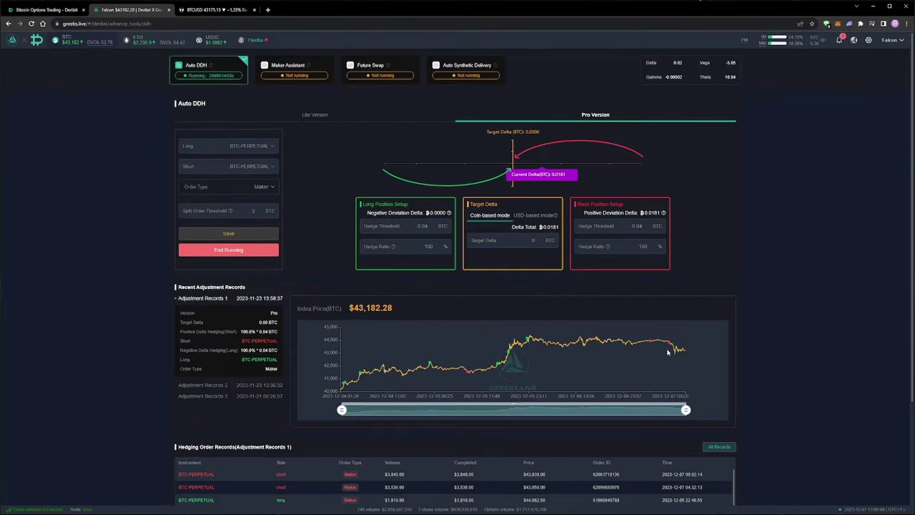
key(ctrl+1)
scroll(301, 377, down, 5)
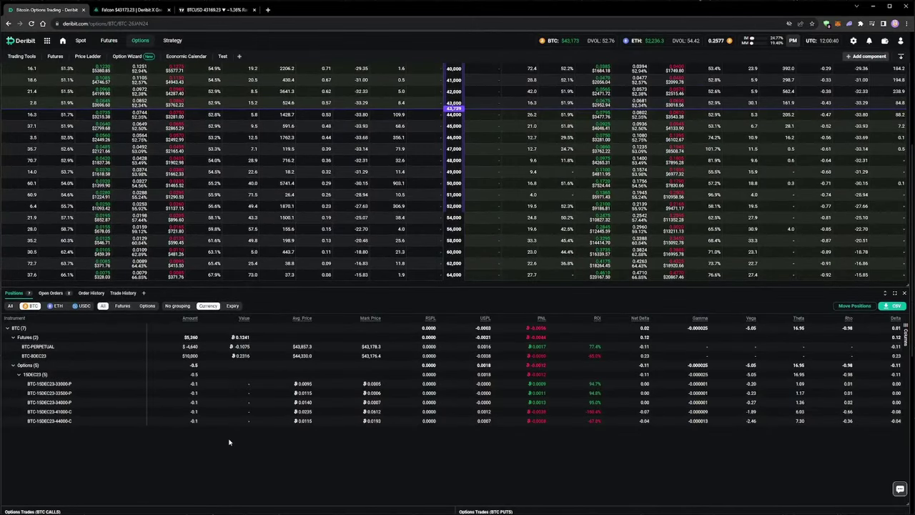
click(121, 293)
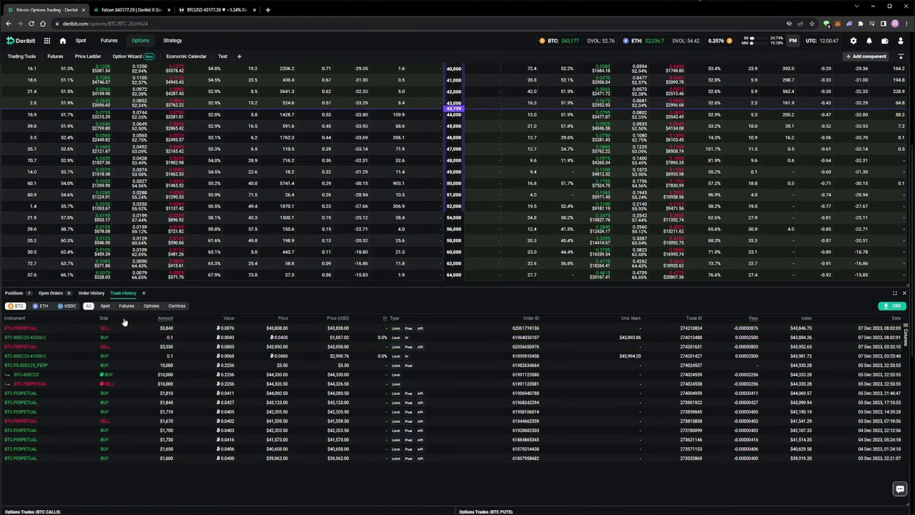
click(16, 293)
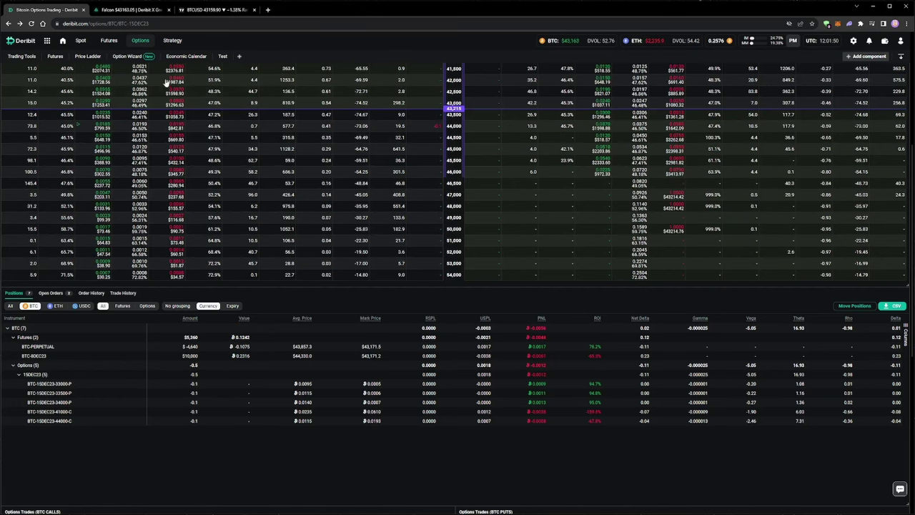
Step: Open the BTC futures spreads matrix and bring up the order form for the 8 DEC – PERP spread
mouse_move(171, 41)
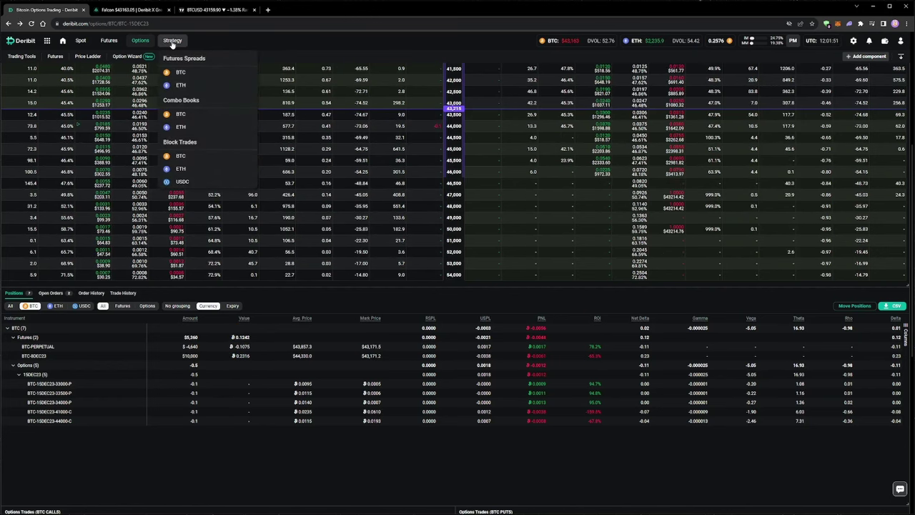
click(179, 73)
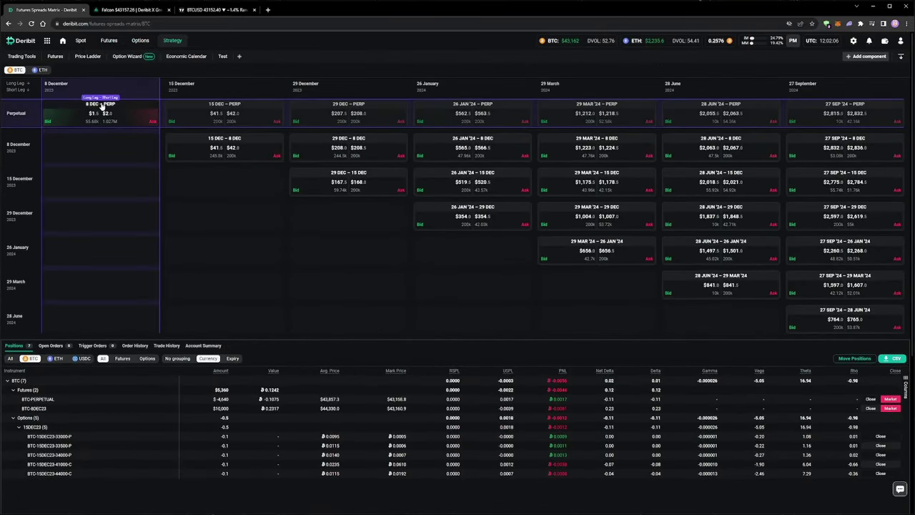
click(102, 105)
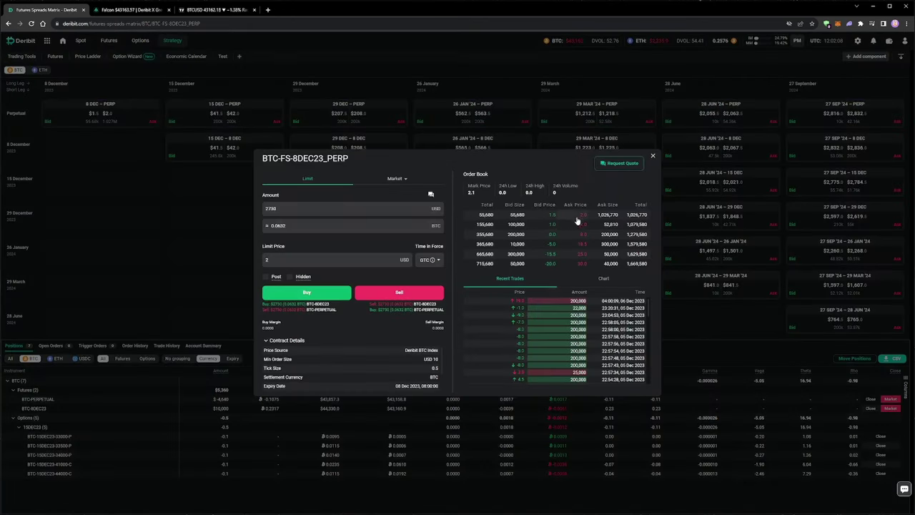
Step: Submit a 4,640 USD limit sell order at 2 on the BTC-FS-8DEC23_PERP spread and close the order form
double_click(296, 214)
text(4640)
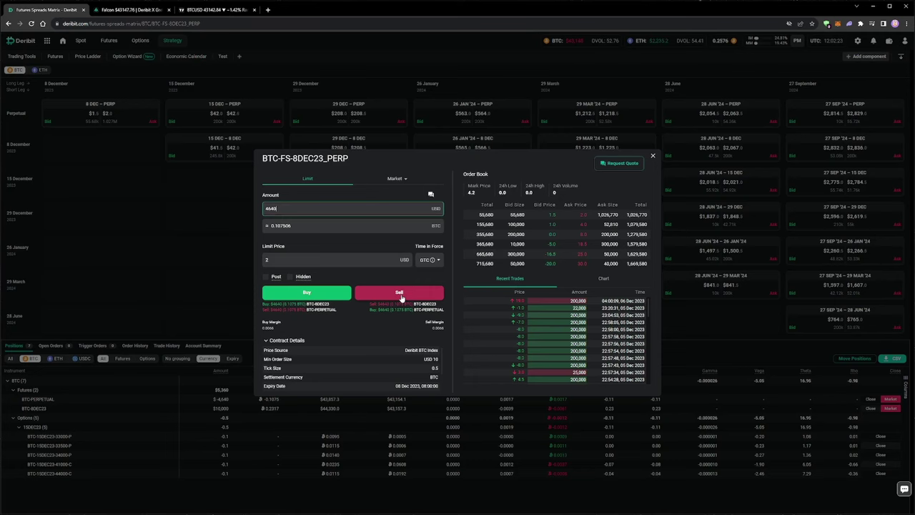
click(401, 295)
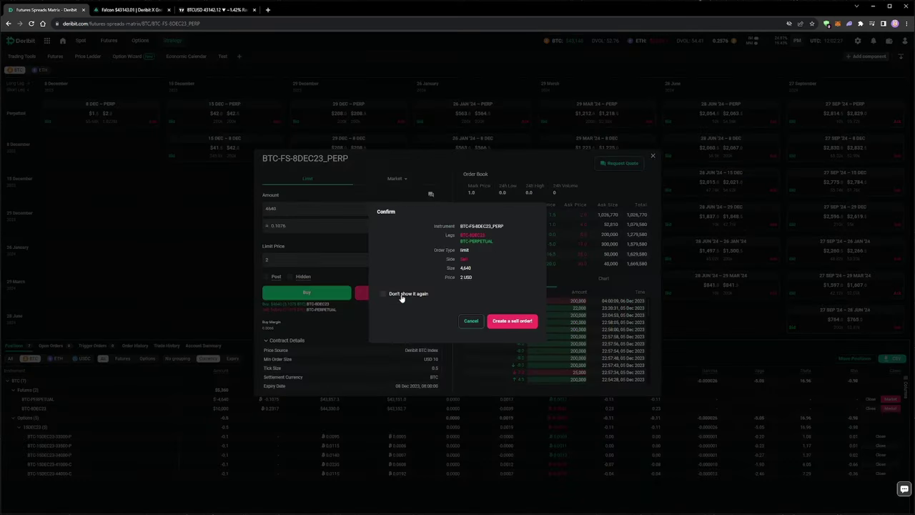
click(530, 325)
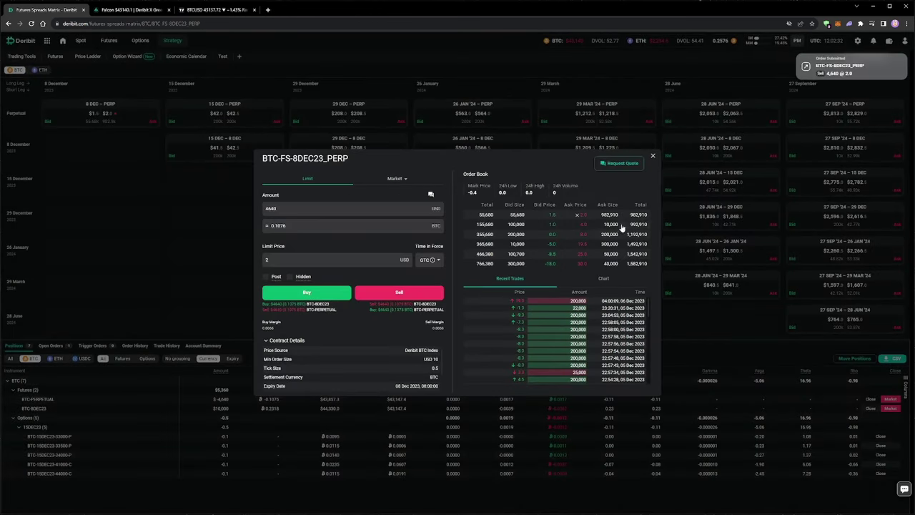
click(652, 157)
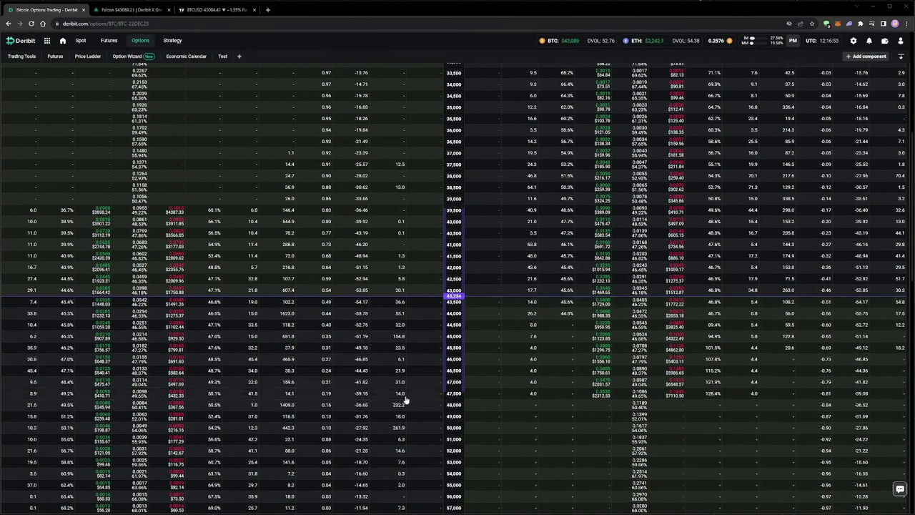
Step: Sell 0.1 of the BTC 22DEC23 47500 call at a limit price of 0.0095 BTC and close the order form
click(165, 394)
click(393, 191)
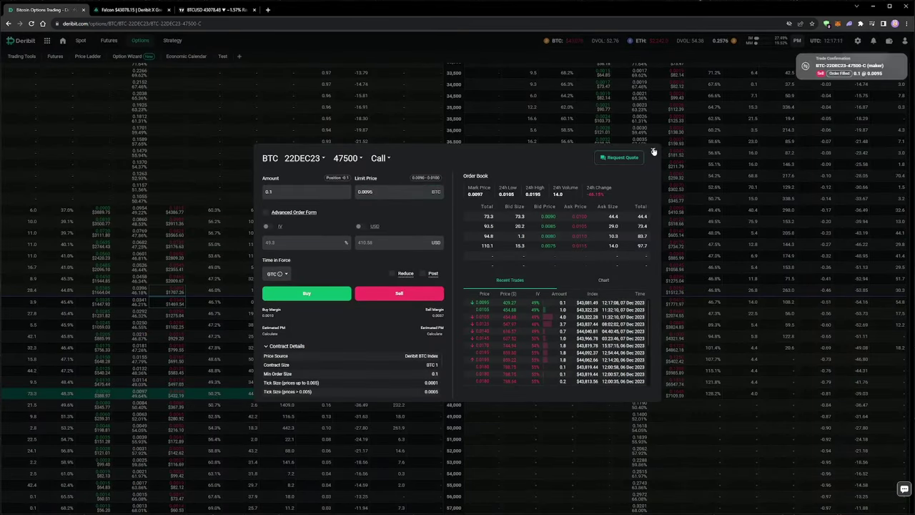
click(652, 151)
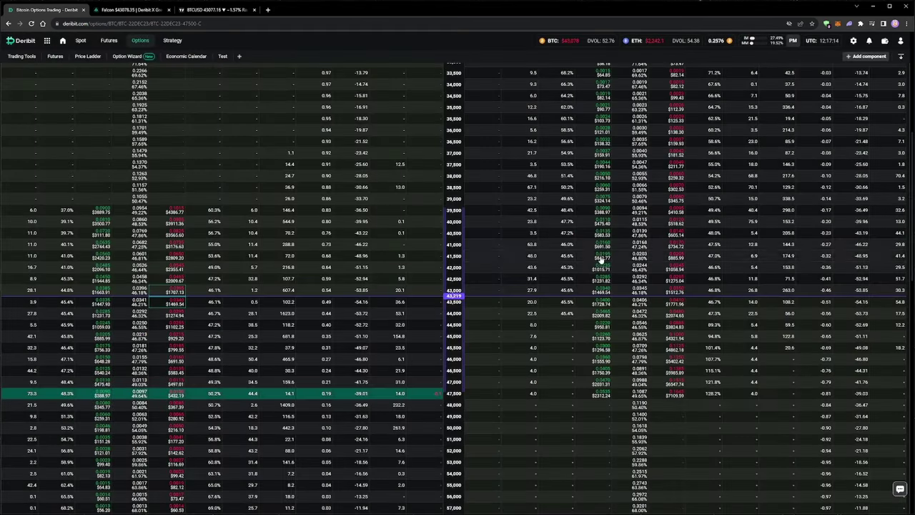
Step: Place a sell order for 0.1 of the BTC 22DEC23 38500 put at 0.0065 BTC and close the order form
click(651, 188)
click(399, 293)
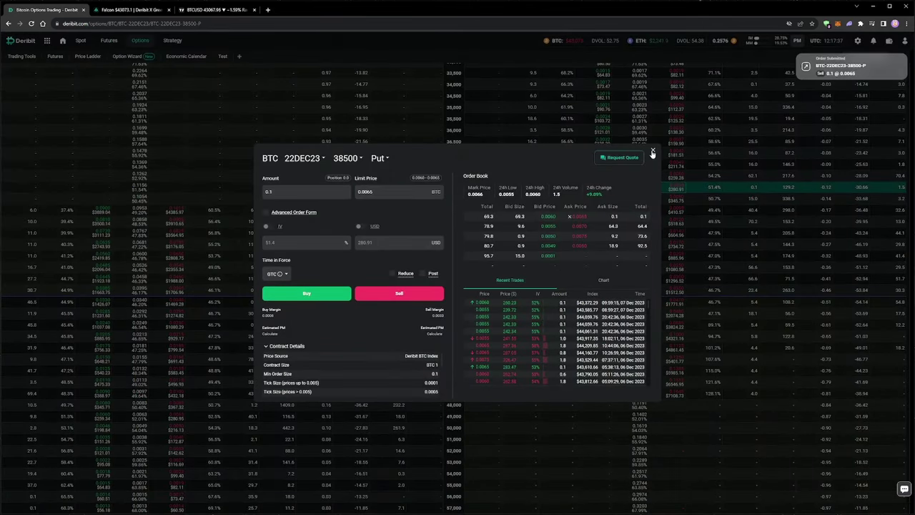
click(653, 151)
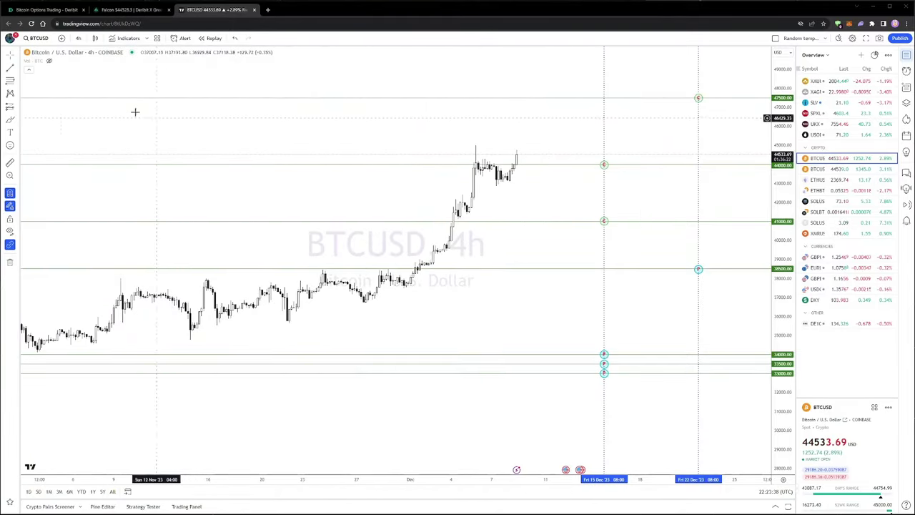
Step: Review the open BTC positions on Deribit and examine the hedge trades marked on Falcon's Auto DDH price chart
click(45, 10)
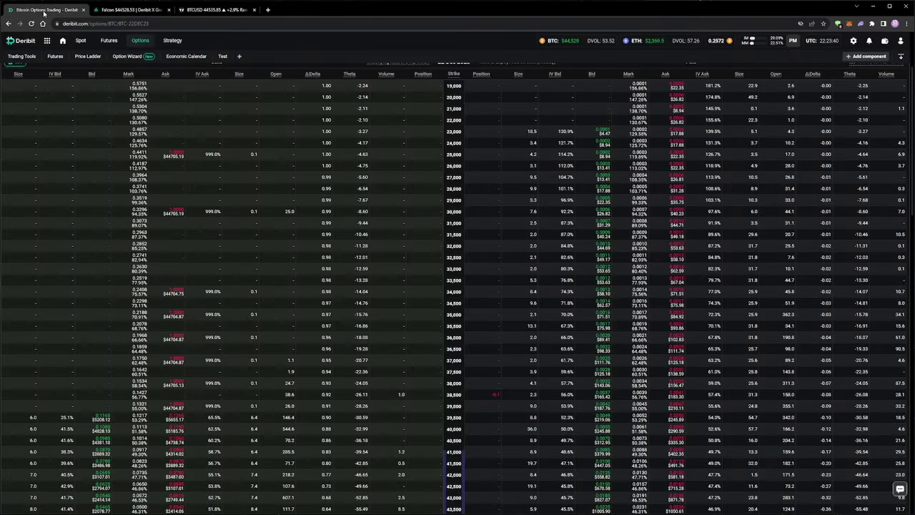
scroll(454, 268, down, 10)
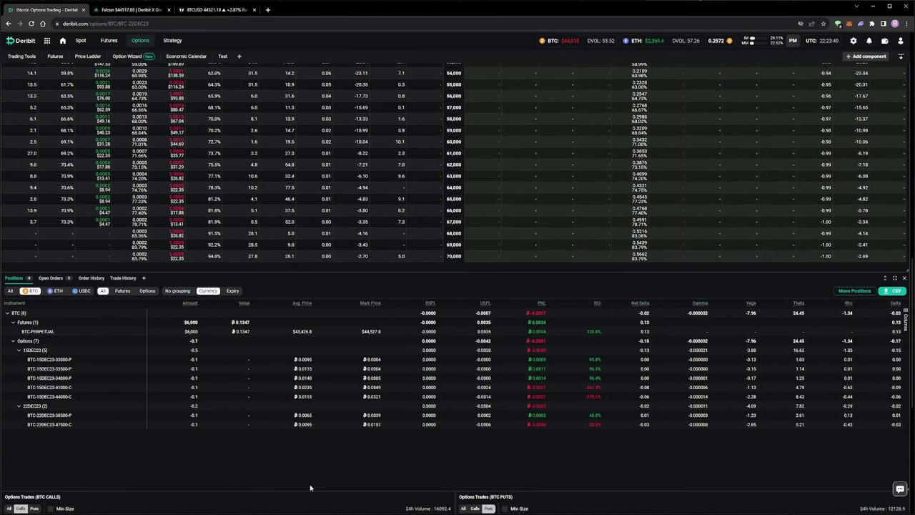
scroll(309, 486, up, 1)
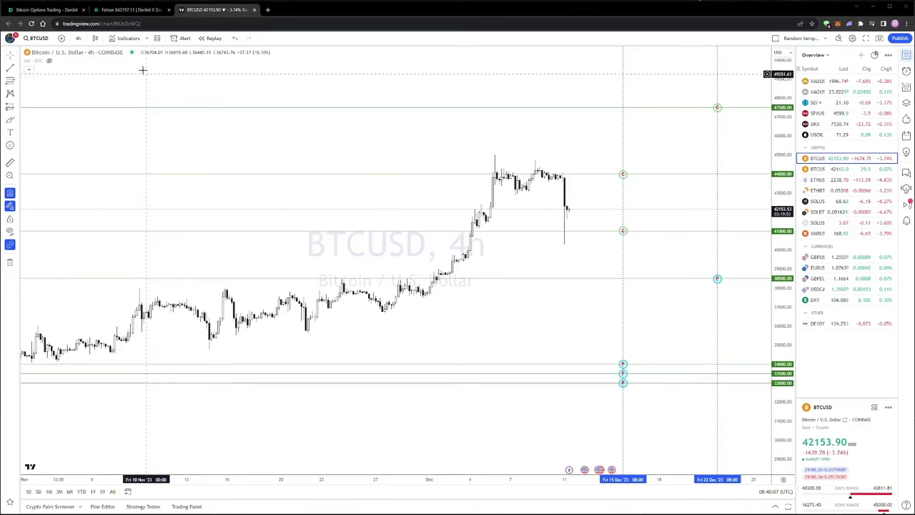
click(120, 11)
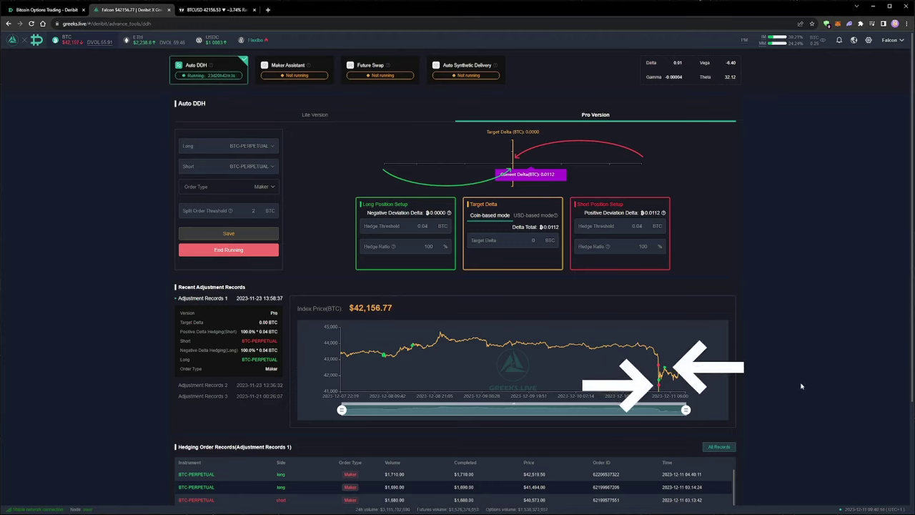
mouse_move(660, 387)
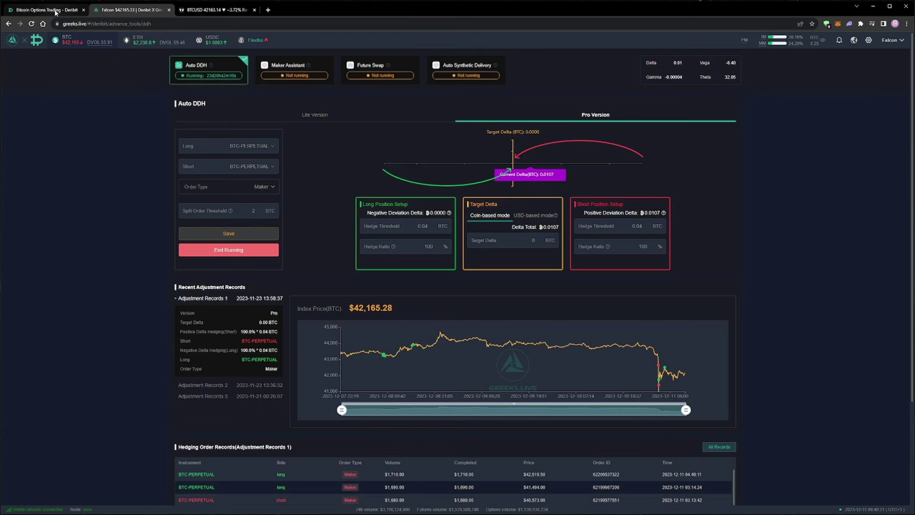
Step: Return to Deribit and review the account summary, the open BTC positions and the trade history
click(55, 12)
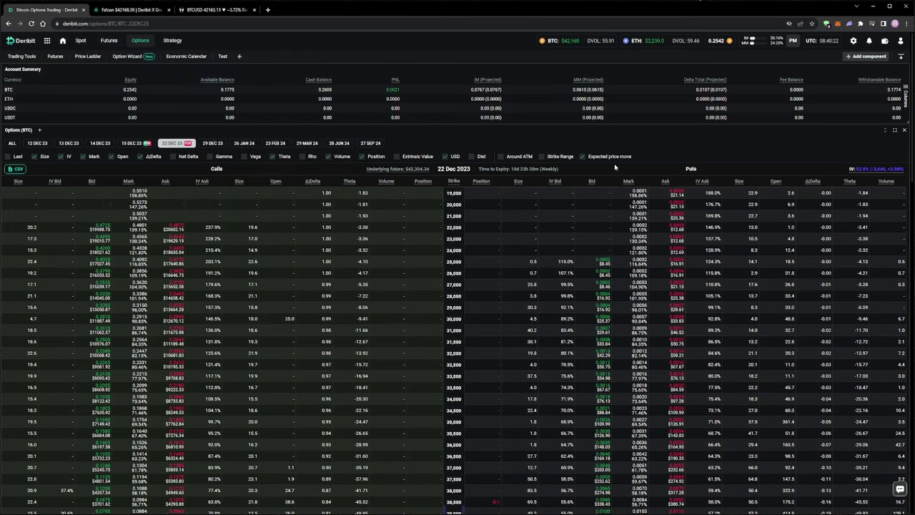
mouse_move(718, 43)
scroll(458, 139, down, 8)
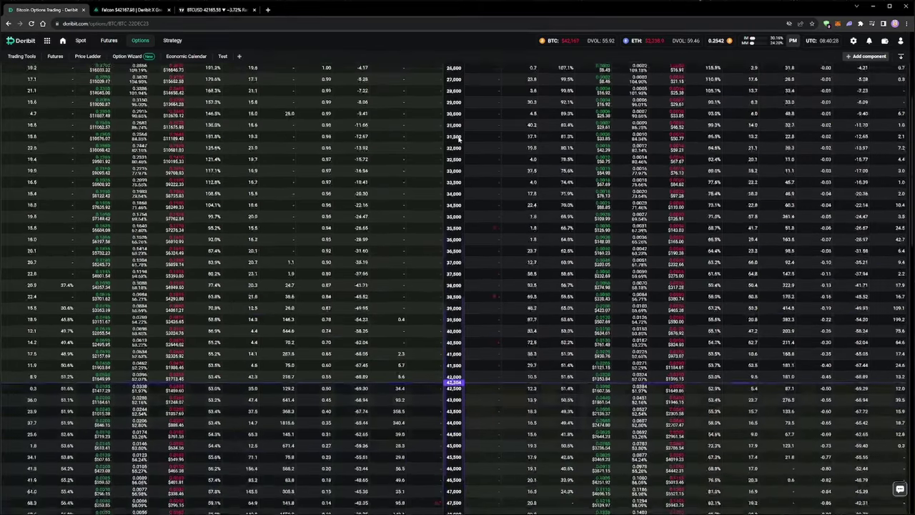
scroll(458, 137, down, 10)
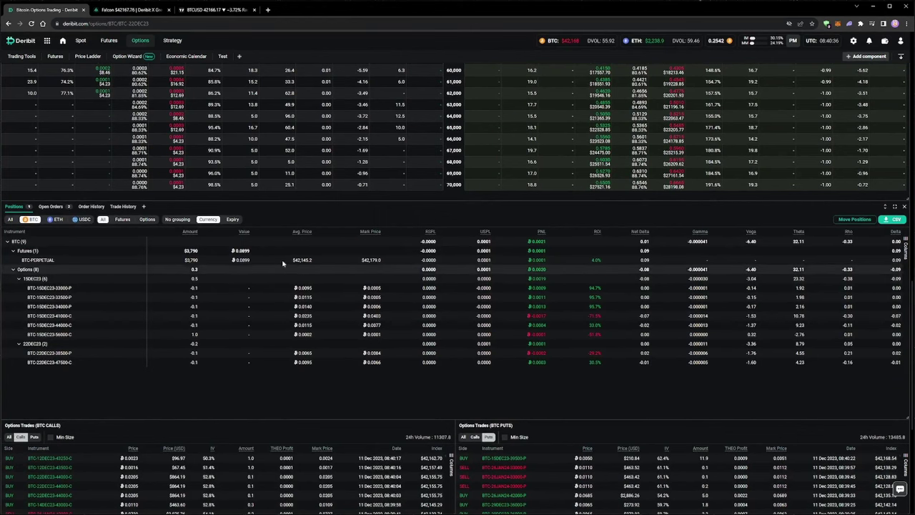
click(122, 206)
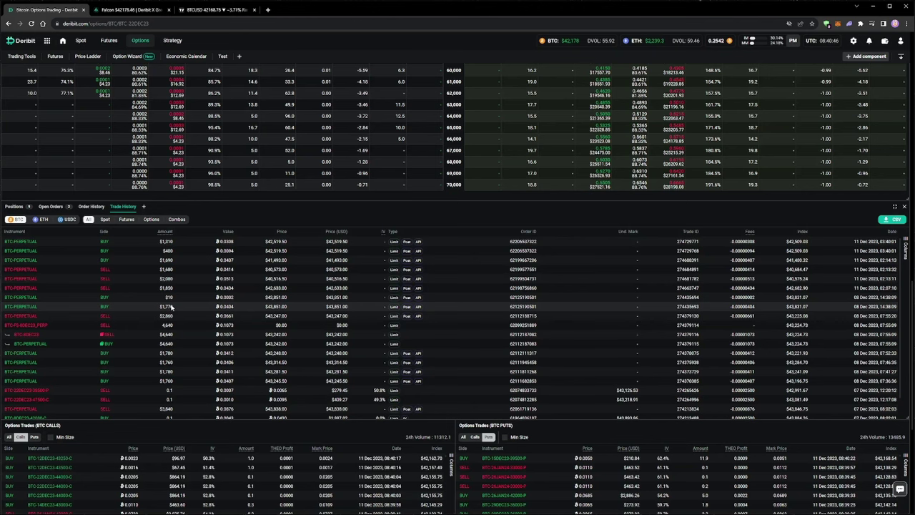
Step: Examine the open BTC positions grouped by expiry, and return to the 22DEC23 option chain
drag(322, 205, 163, 236)
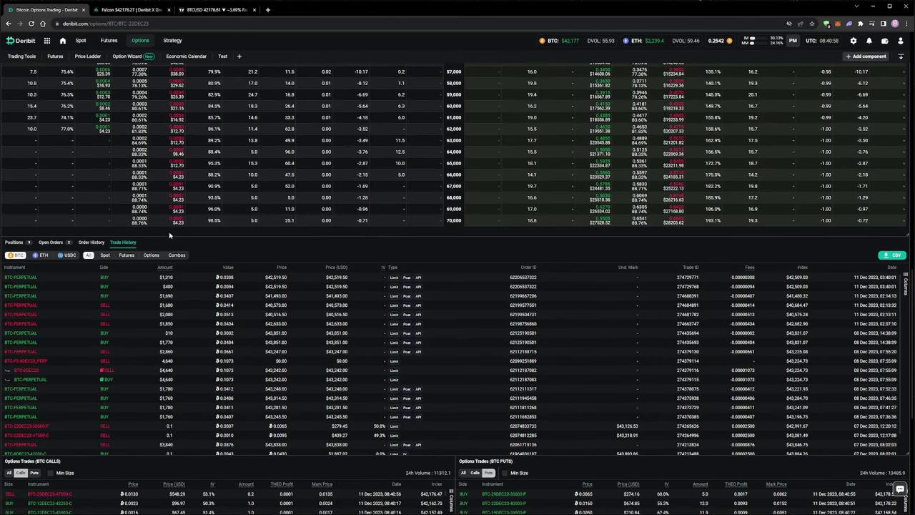
click(21, 245)
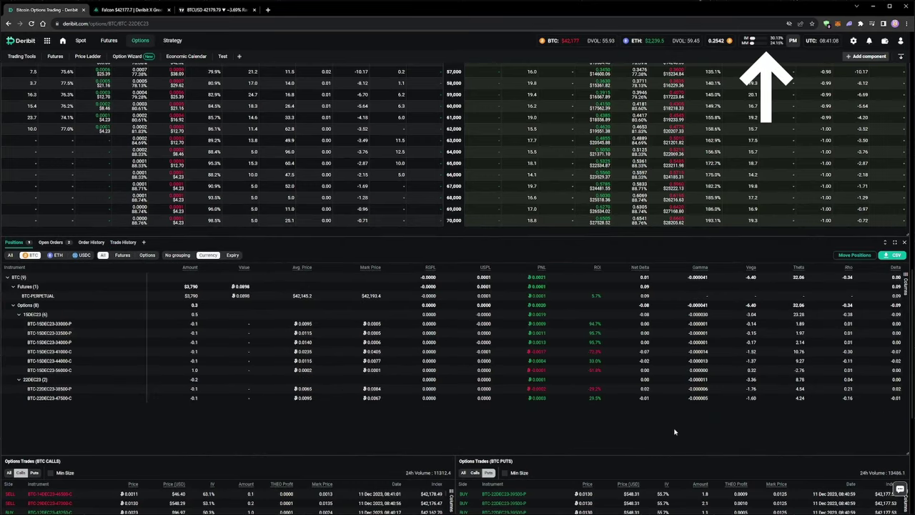
scroll(690, 498, up, 5)
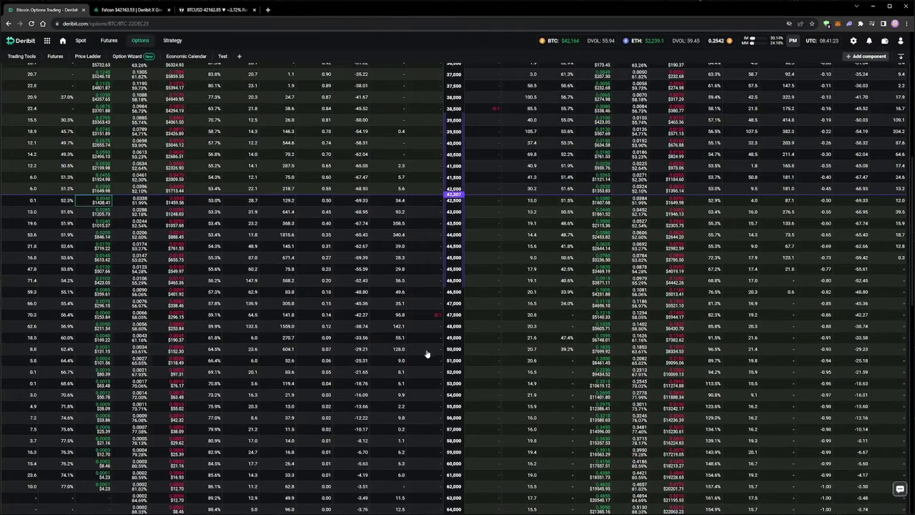
Step: Sell 0.1 of the BTC 22DEC23 46500 call at 0.0090 BTC and 0.1 of the 38500 put at 0.0085 BTC
scroll(426, 354, up, 2)
click(581, 232)
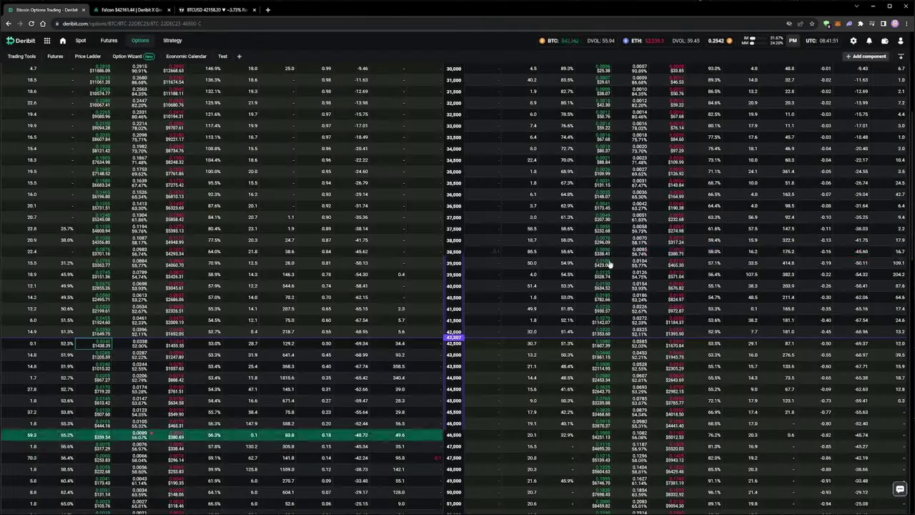
click(580, 232)
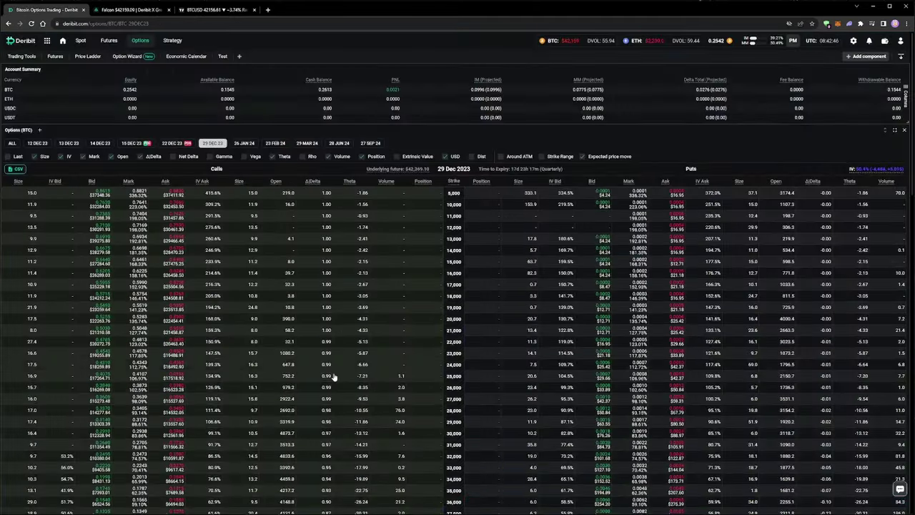
Step: Sell 0.1 of the BTC 29DEC23 47000 call at 0.0135 BTC and 0.1 of the 38000 put at 0.0110 BTC
scroll(214, 428, down, 3)
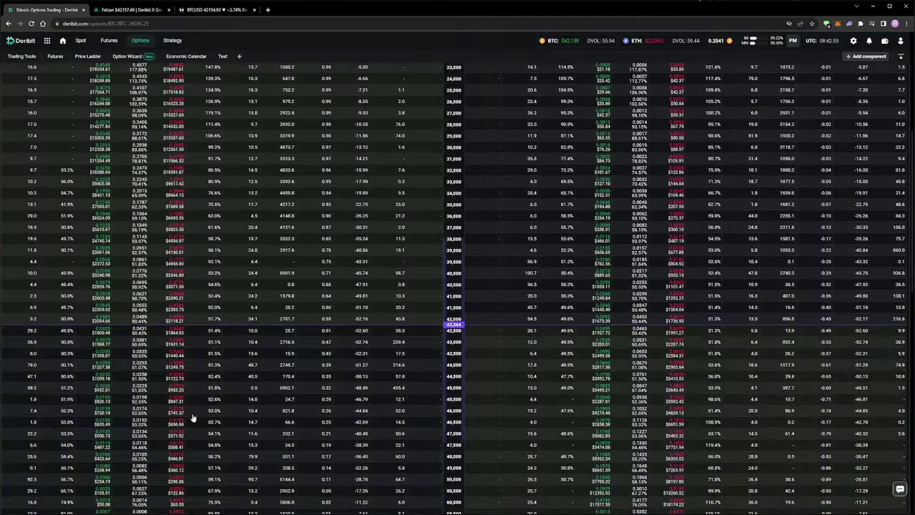
click(159, 435)
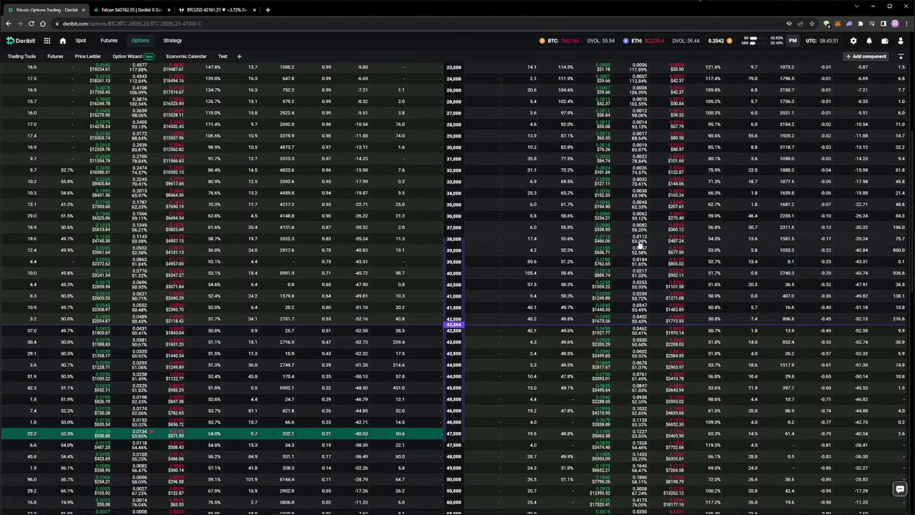
click(640, 245)
click(653, 150)
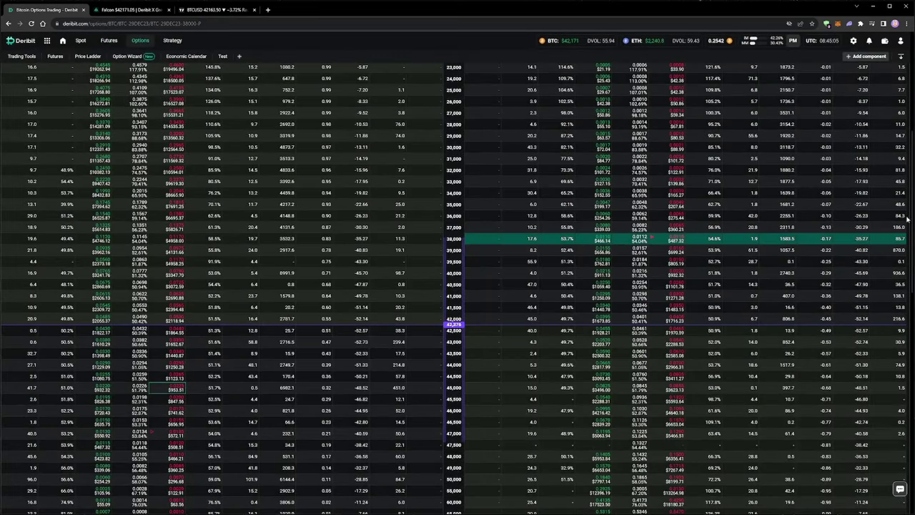
Step: Review the 15DEC23 option chain, the recent BTC trade history and the open BTC positions
scroll(327, 362, down, 2)
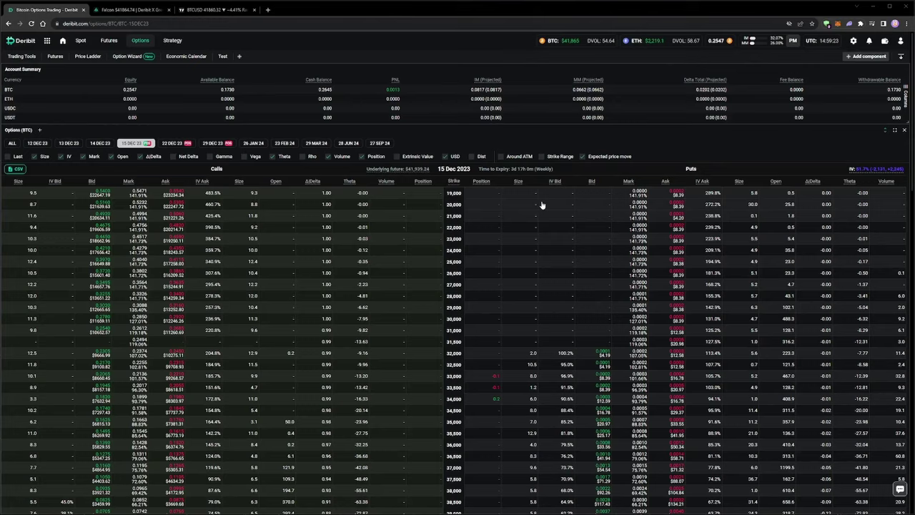
scroll(541, 205, down, 5)
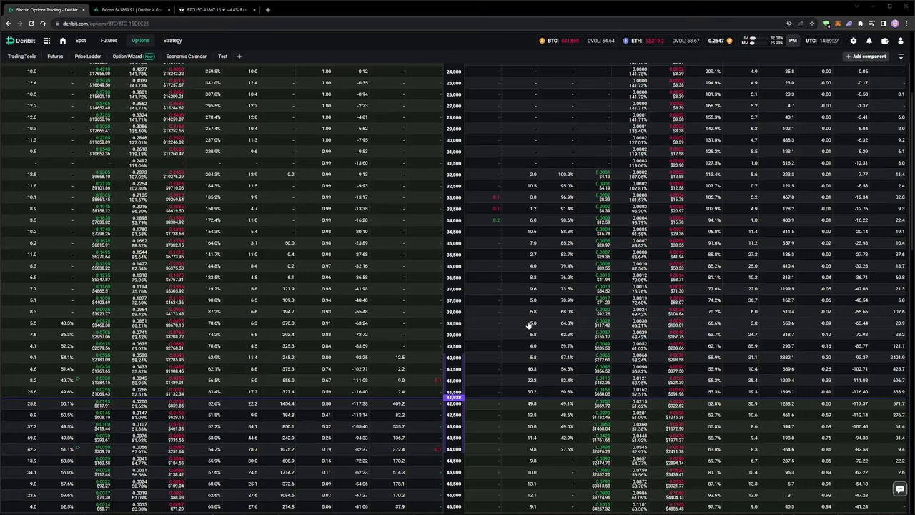
scroll(529, 325, down, 6)
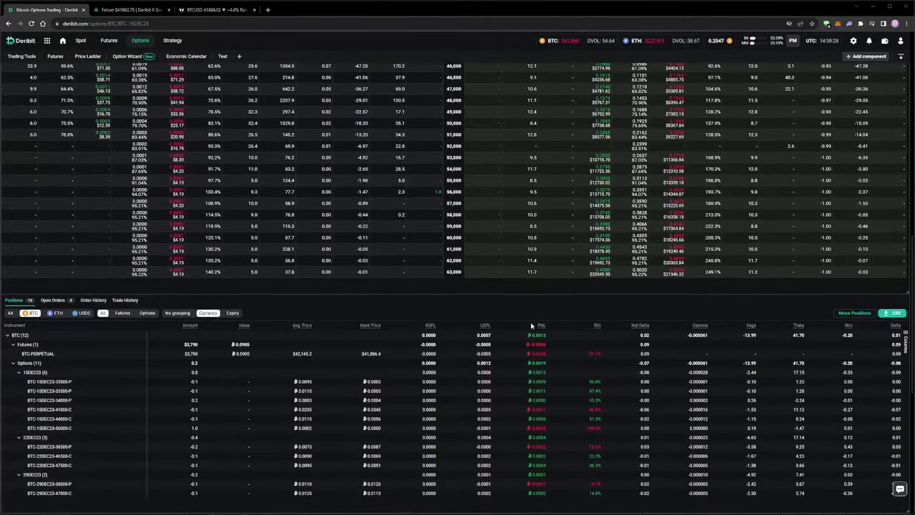
scroll(531, 326, down, 2)
click(121, 264)
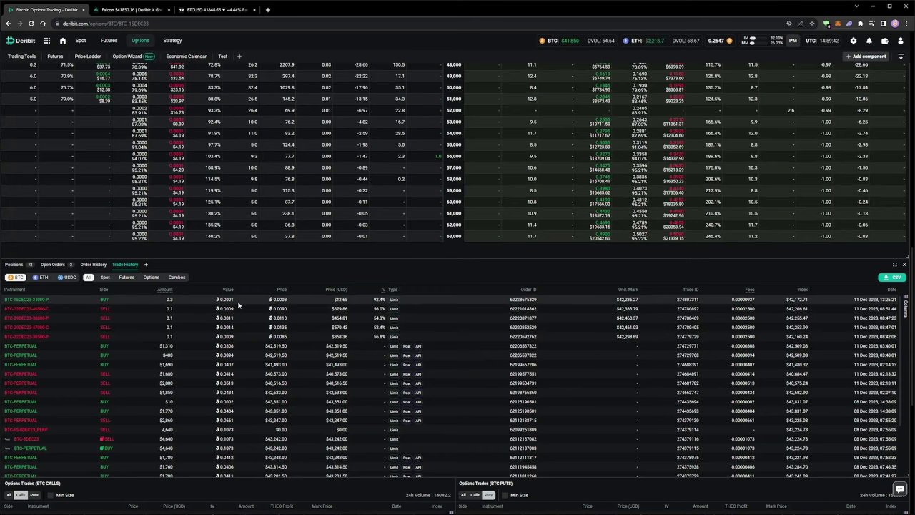
click(14, 265)
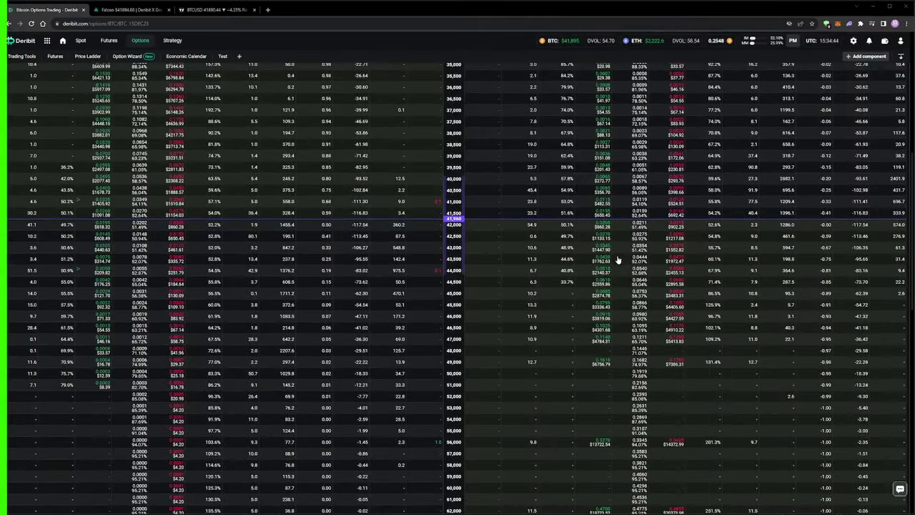
Step: Check the open BTC positions and examine the account's Portfolio Margin data and PNL scenario table
scroll(618, 260, down, 3)
scroll(618, 259, down, 2)
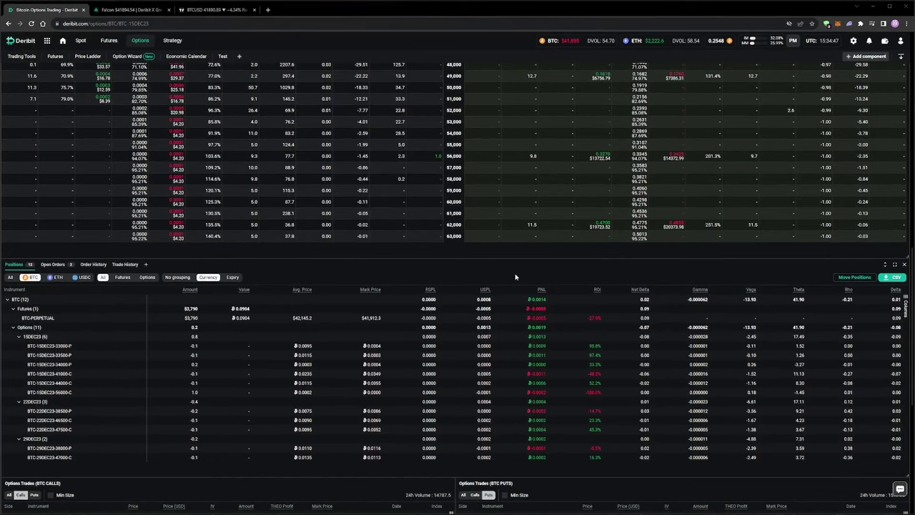
click(788, 45)
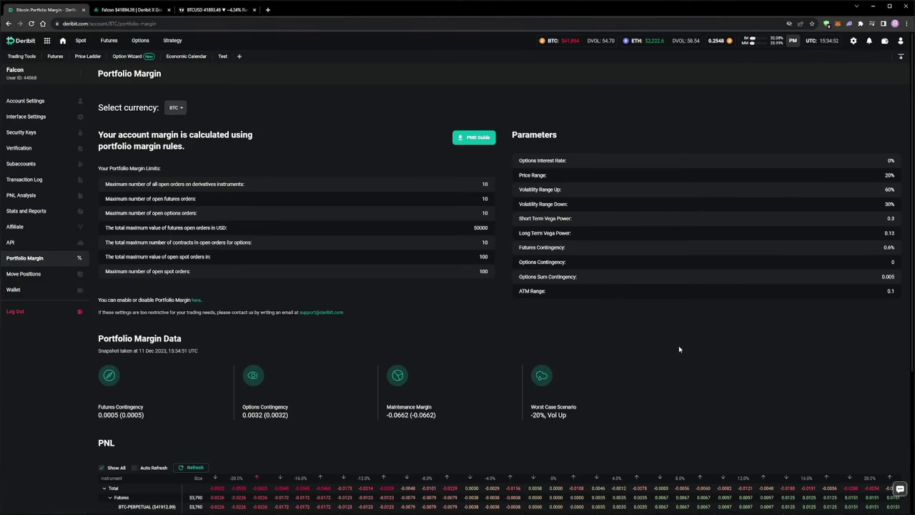
scroll(679, 349, down, 3)
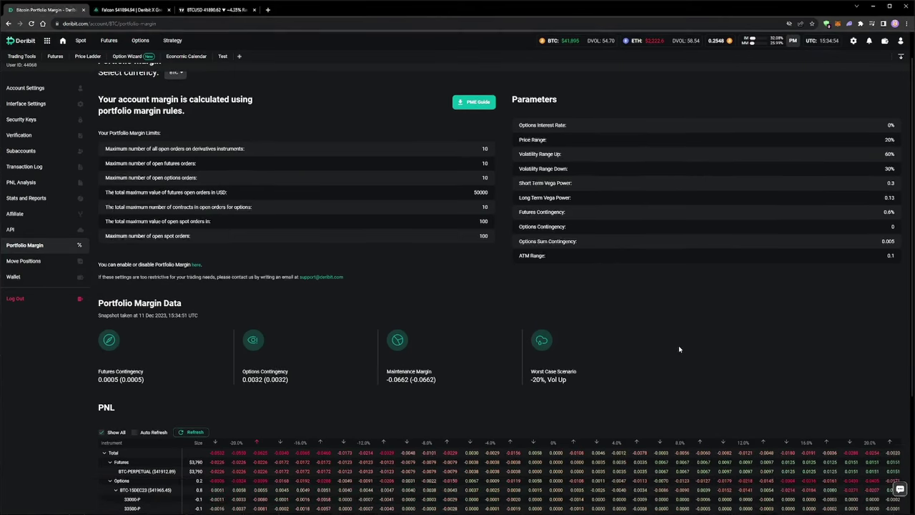
scroll(678, 349, down, 3)
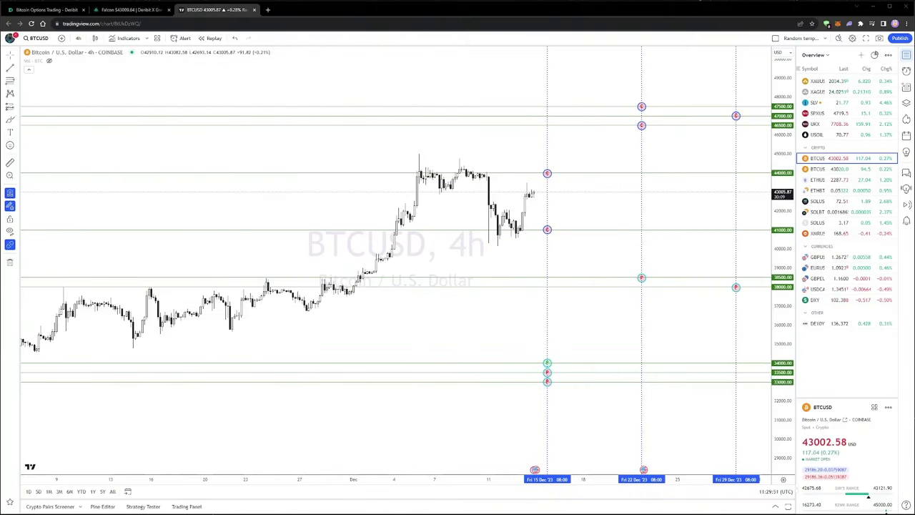
Step: Check the hedges on Falcon's Auto DDH page, and review the account summary, trade history and positions on Deribit
click(140, 10)
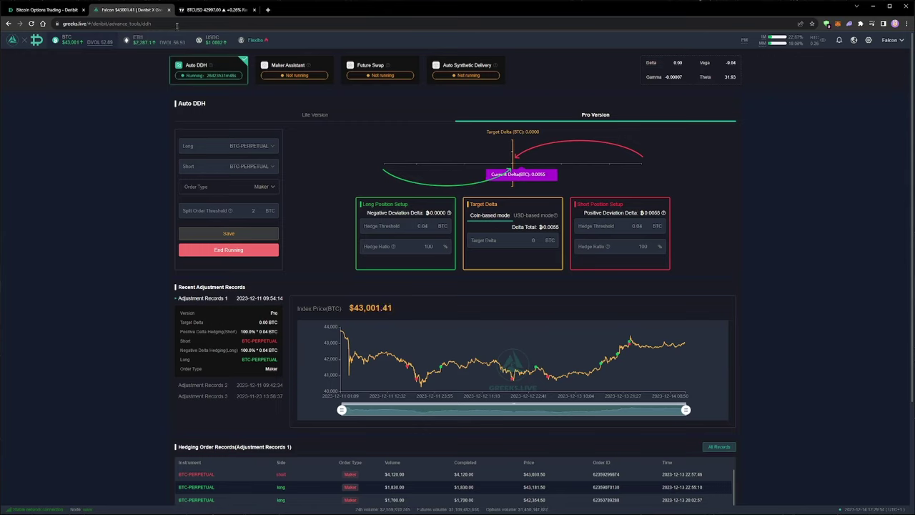
click(64, 10)
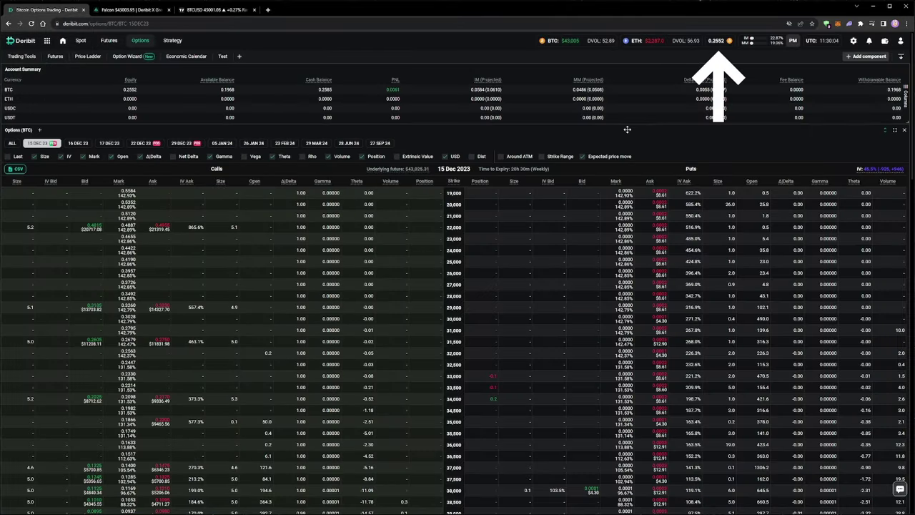
scroll(631, 131, down, 2)
scroll(628, 133, down, 10)
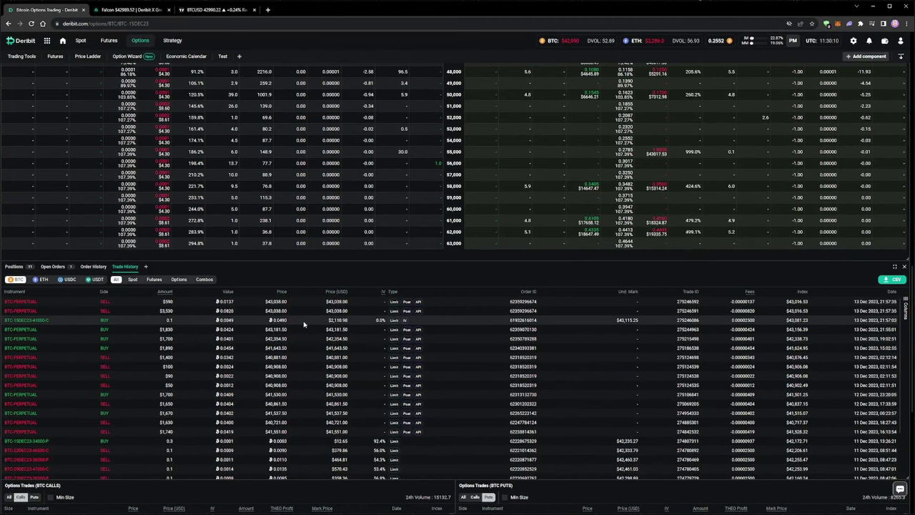
click(14, 265)
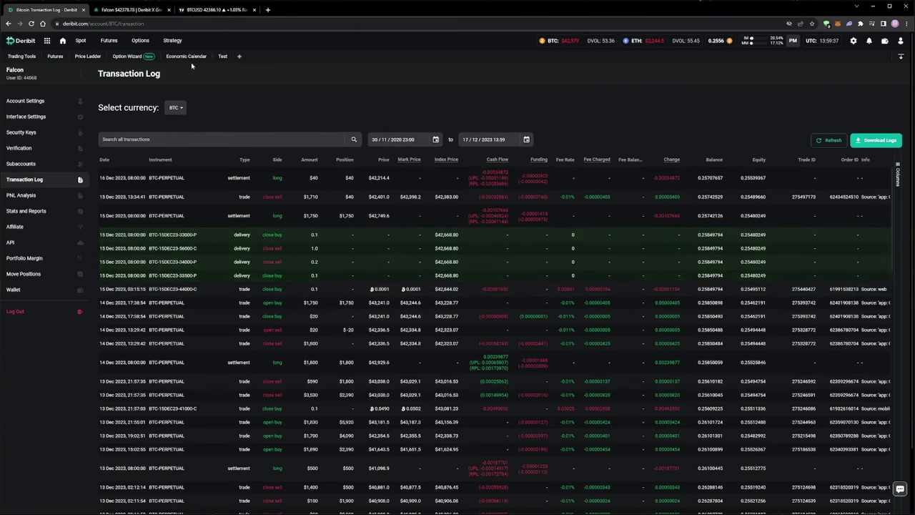
Step: Go from the transaction log to the BTC options page and examine the 22DEC23 chain, open positions and trade history
mouse_move(140, 40)
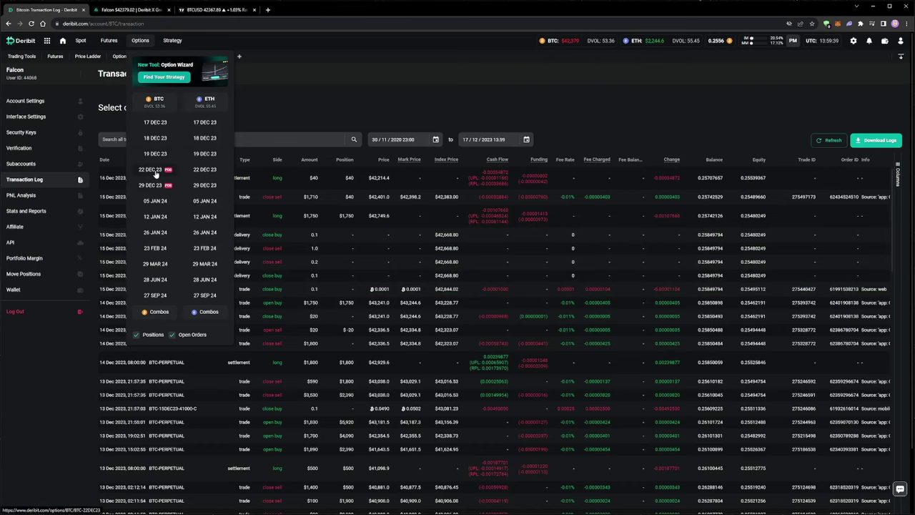
click(155, 232)
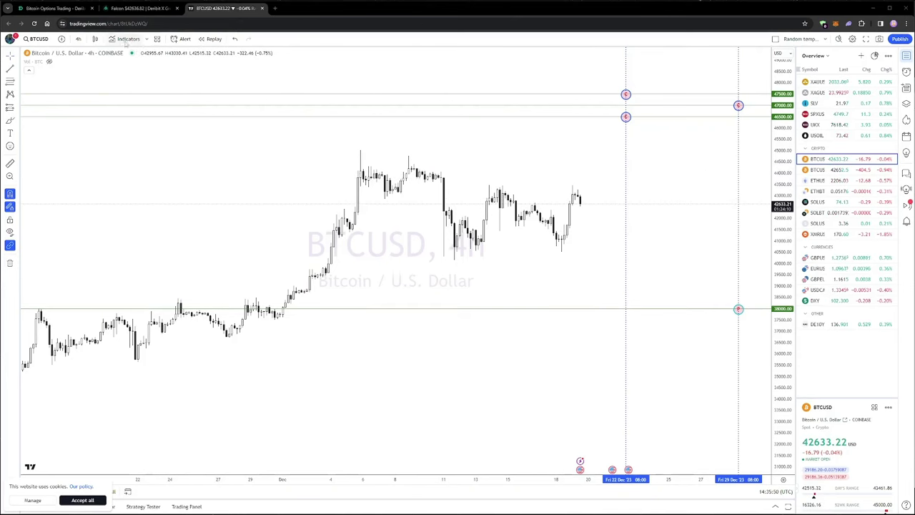
click(53, 8)
mouse_move(108, 41)
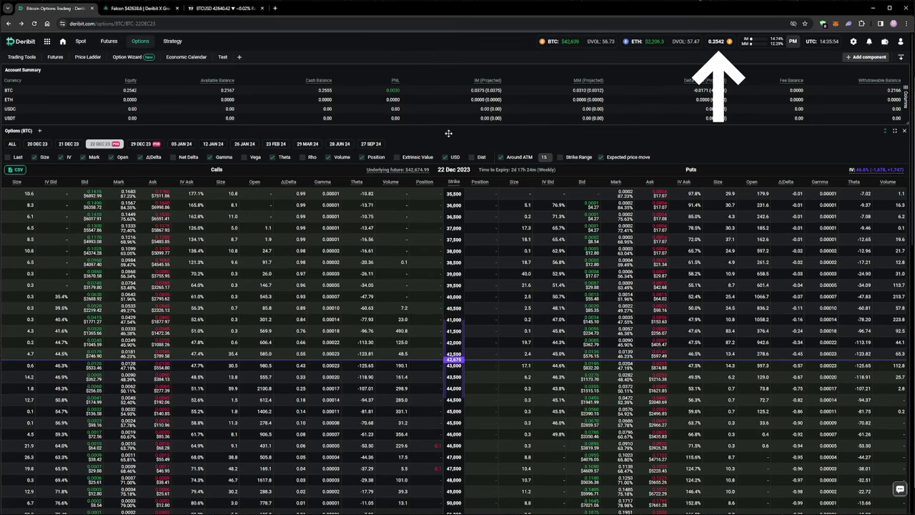
scroll(429, 236, down, 3)
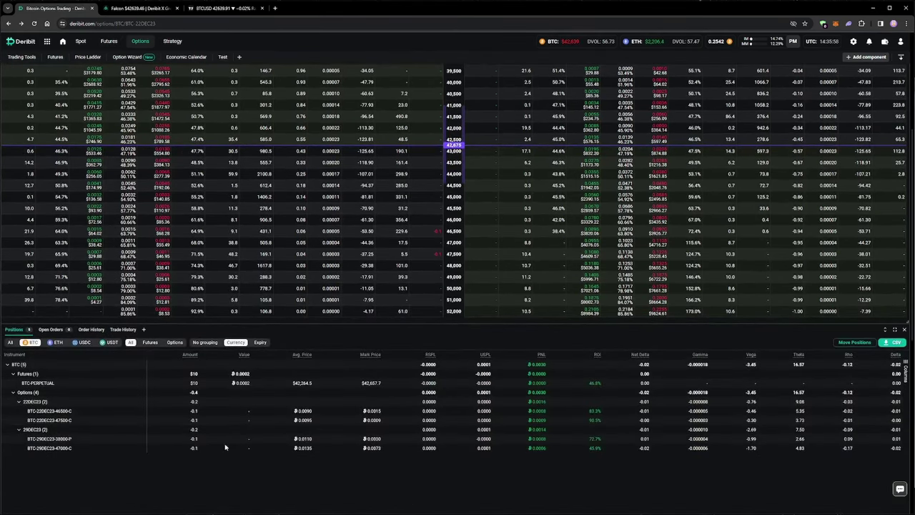
click(120, 330)
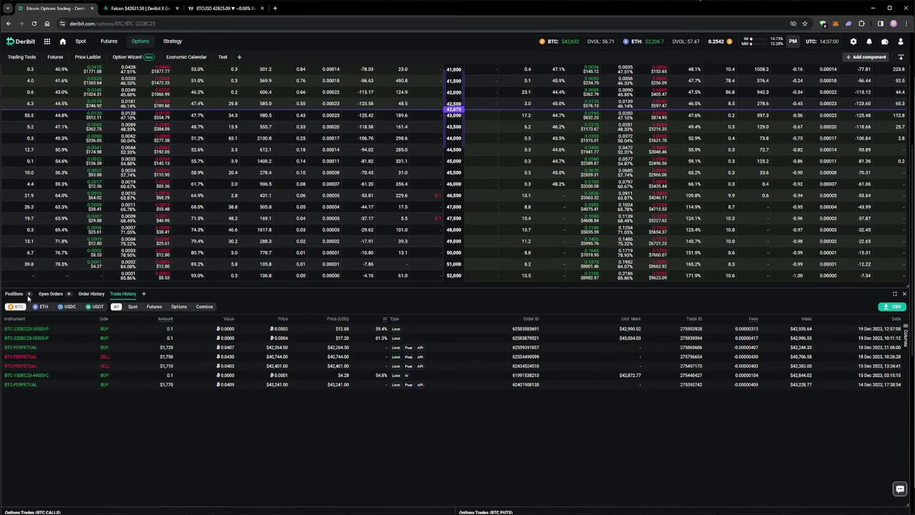
click(14, 294)
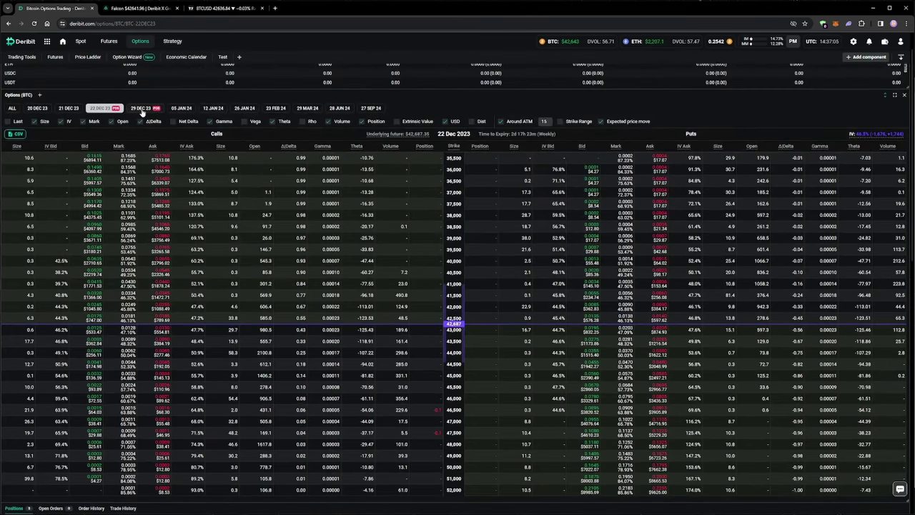
Step: Compare the BTC option chains expiring 29 DEC 23, 05 JAN 24 and 12 JAN 24
click(141, 109)
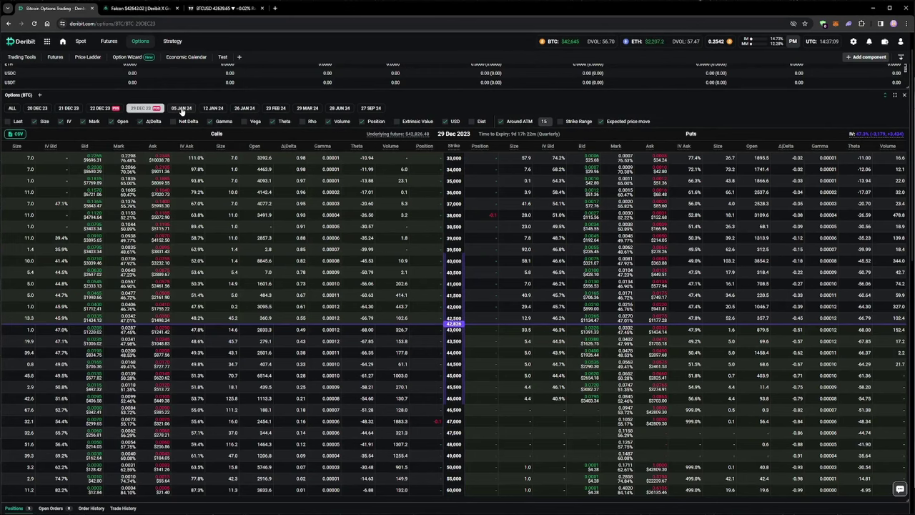
click(181, 108)
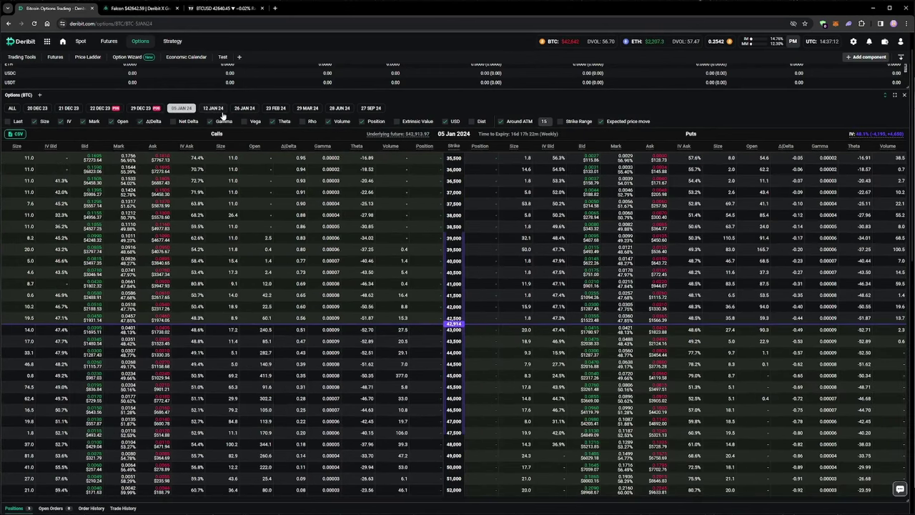
click(218, 111)
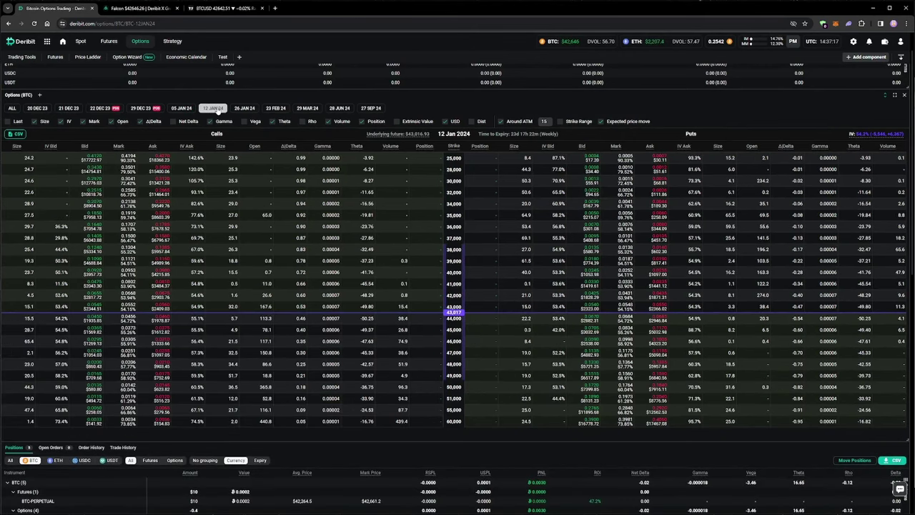
Step: Turn off the Around ATM strike filter and examine the full 12 JAN 24 and 26 JAN 24 BTC option chains
click(501, 121)
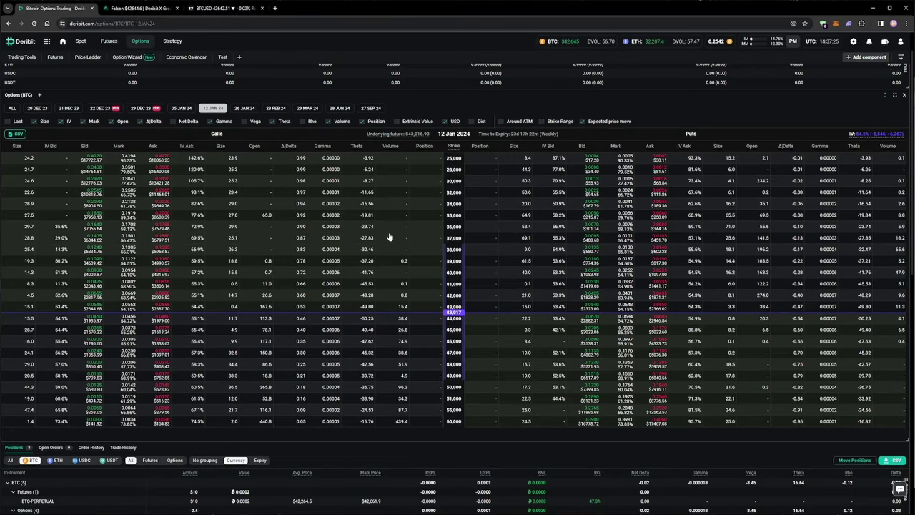
scroll(390, 237, down, 1)
scroll(388, 235, up, 1)
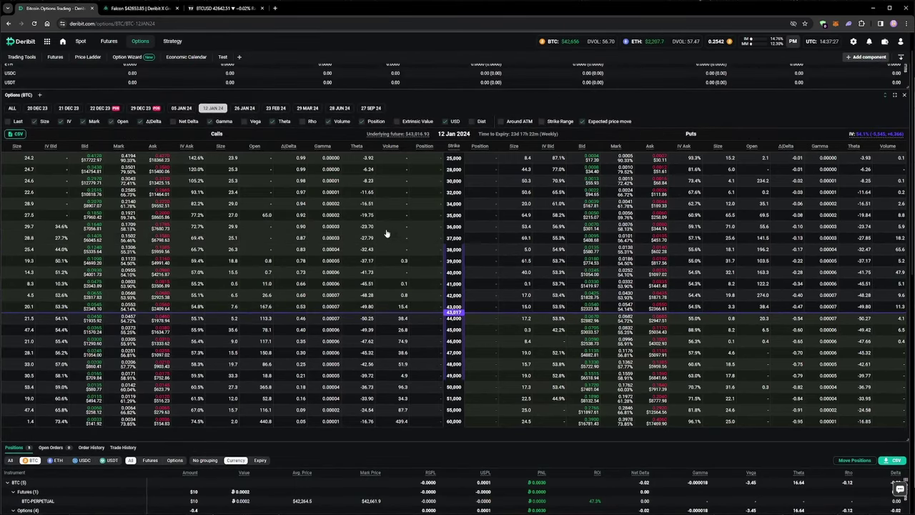
click(243, 109)
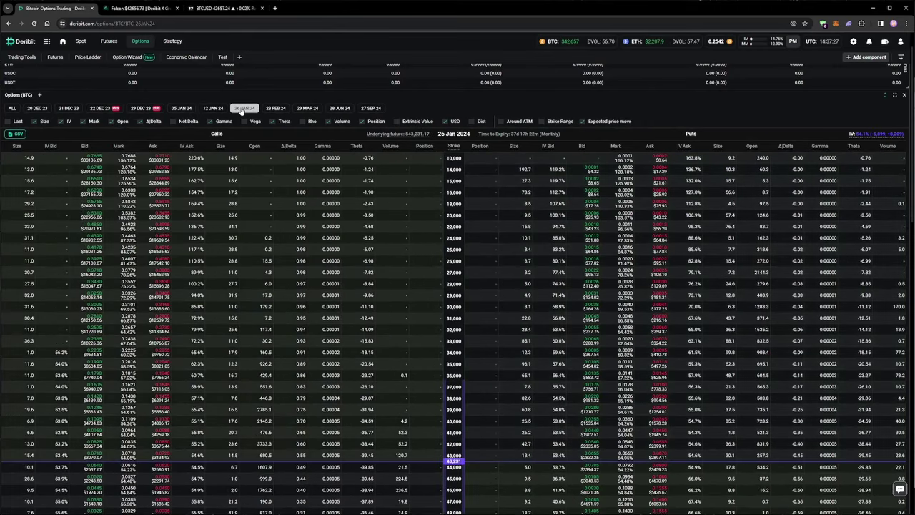
scroll(382, 341, down, 1)
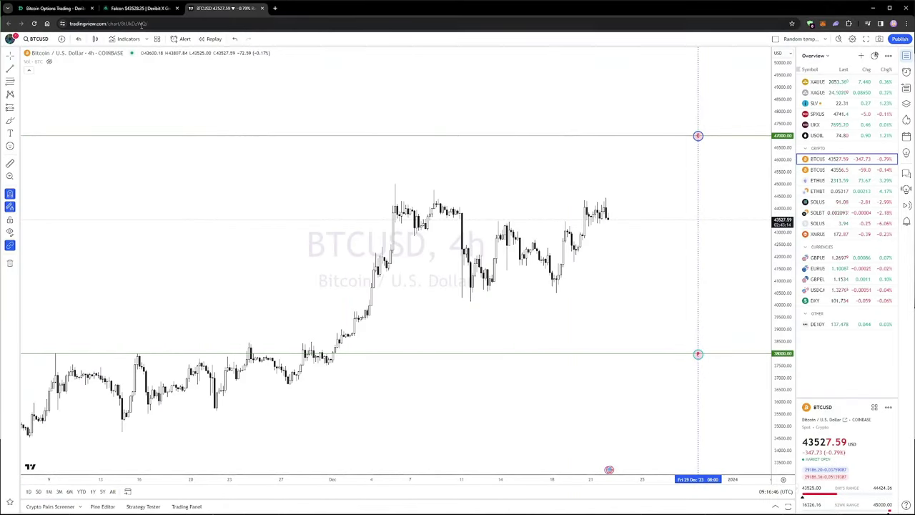
Step: Switch from the TradingView BTCUSD chart to Deribit and check the account summary and 29DEC23 option chain
click(54, 7)
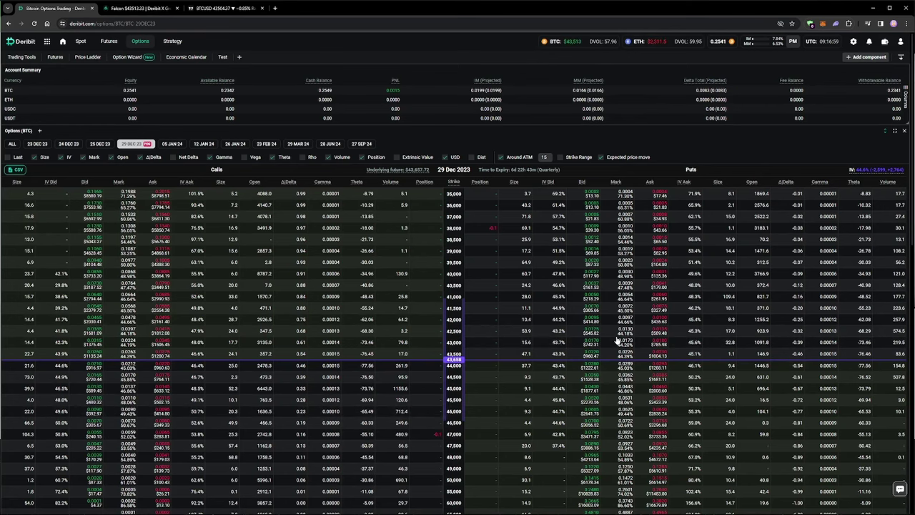
Step: Place a limit buy order for 0.1 of the BTC 29DEC23 47000 call at 0.006 BTC
scroll(285, 407, down, 1)
click(250, 400)
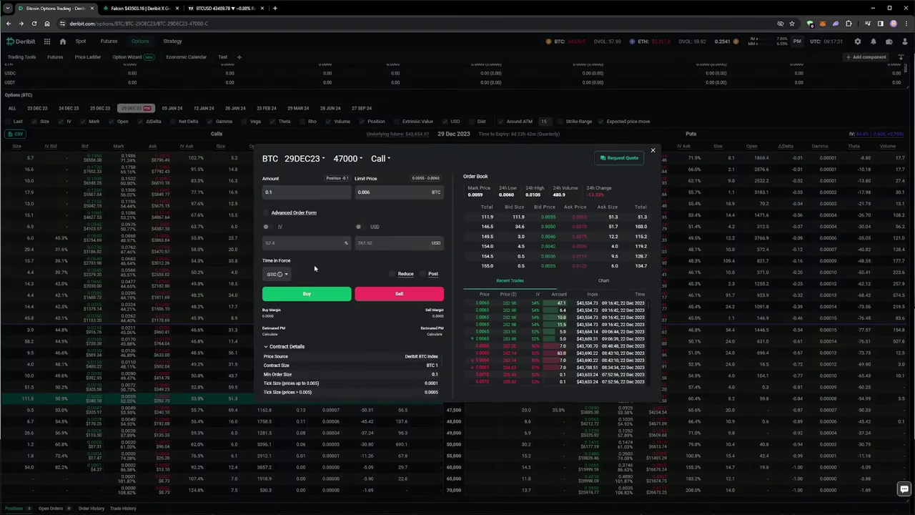
click(332, 302)
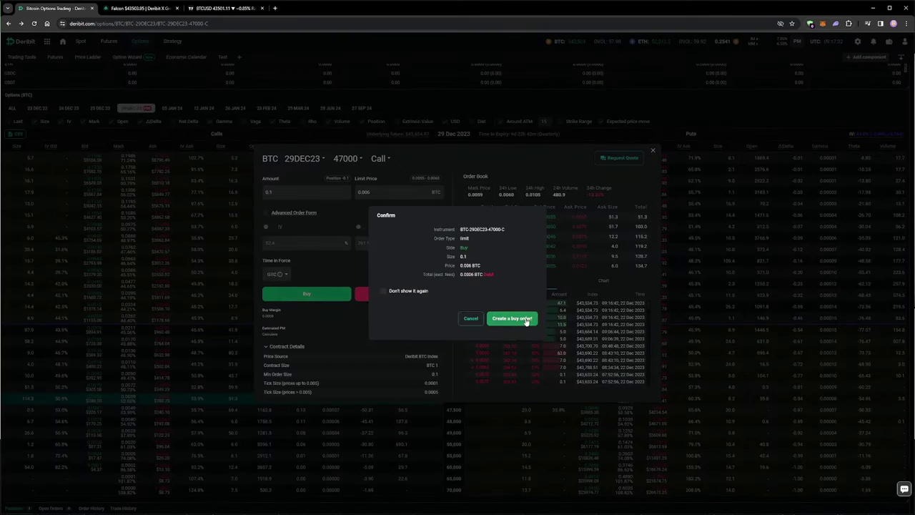
click(525, 320)
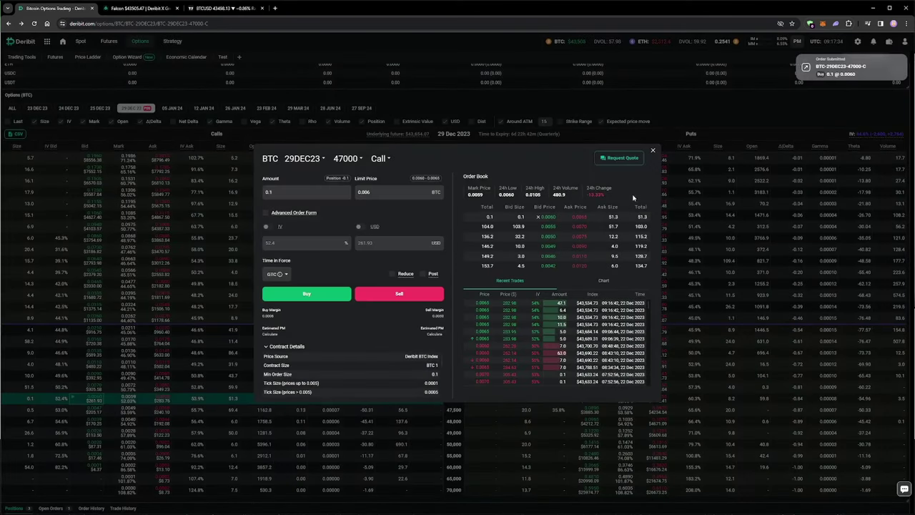
click(652, 152)
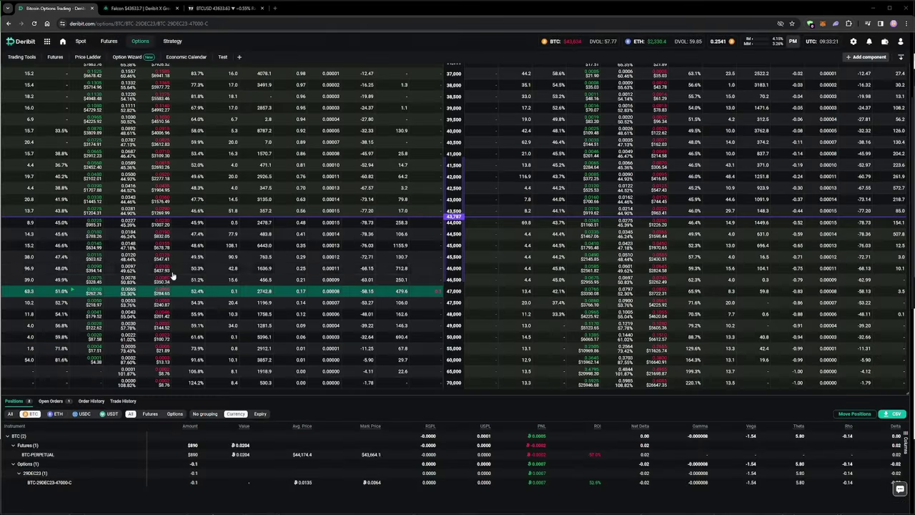
Step: Cancel the resting 0.006 BTC bid and buy 0.1 of the BTC 29DEC23 47000 call at 0.0065 BTC
click(164, 293)
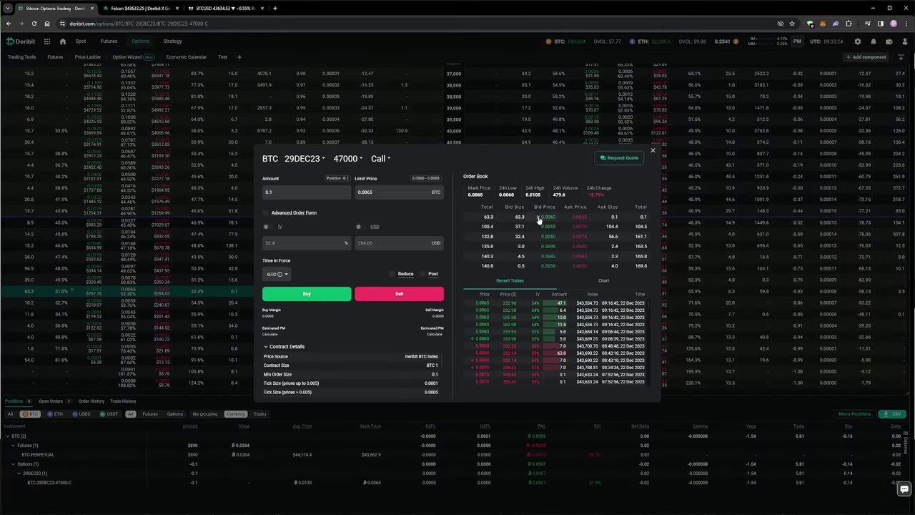
click(580, 216)
click(327, 298)
click(524, 319)
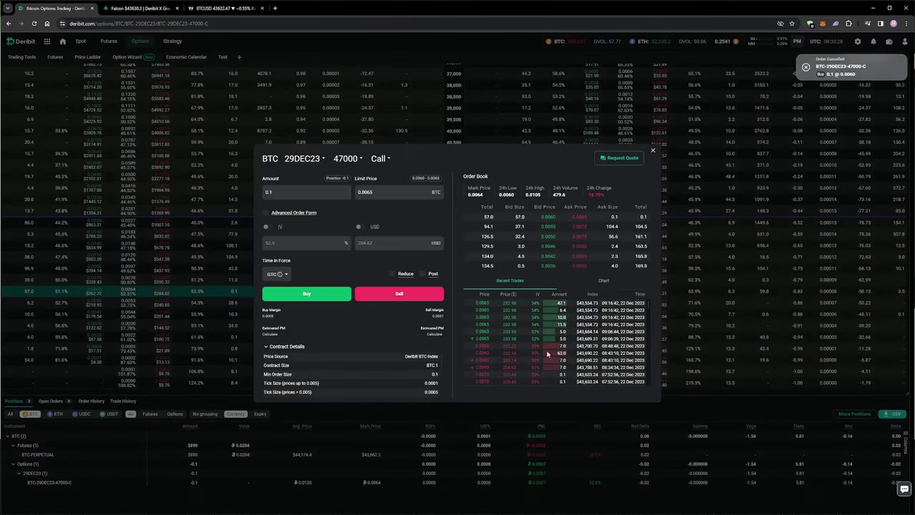
click(652, 150)
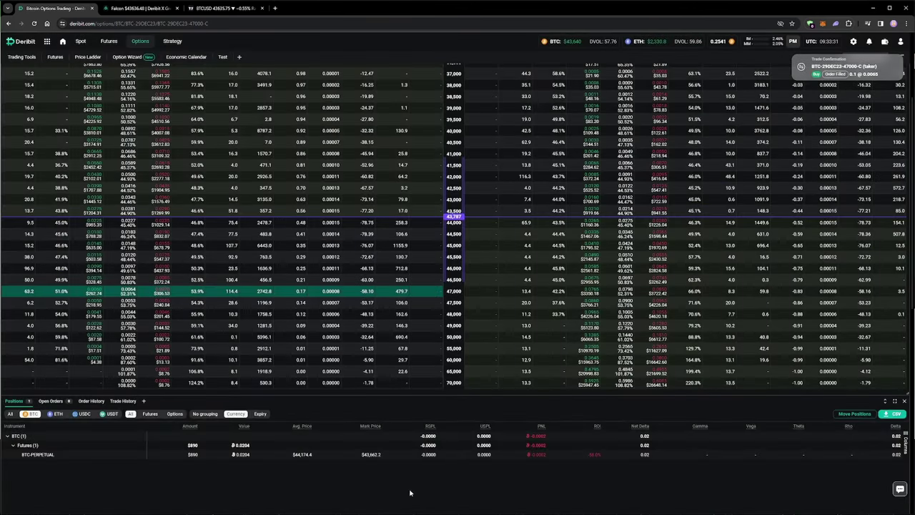
Step: Open the BTC-PERP futures contract
mouse_move(100, 45)
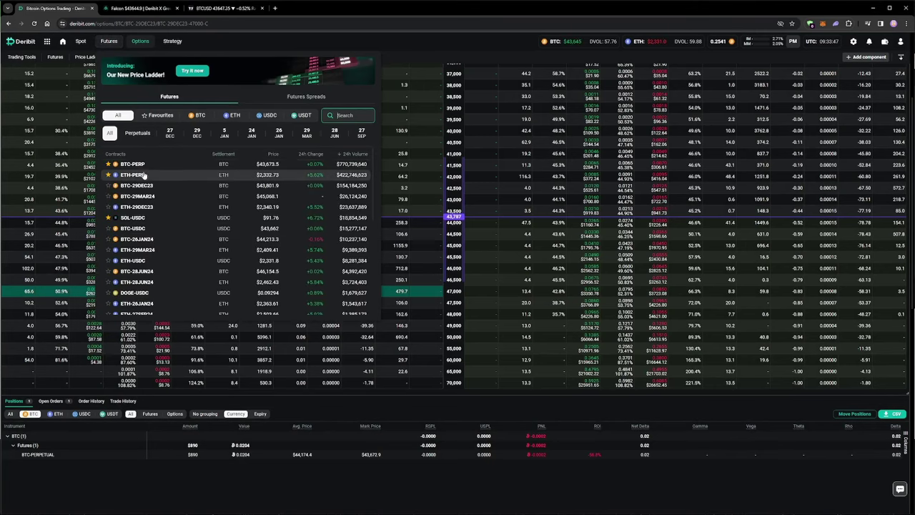
click(130, 163)
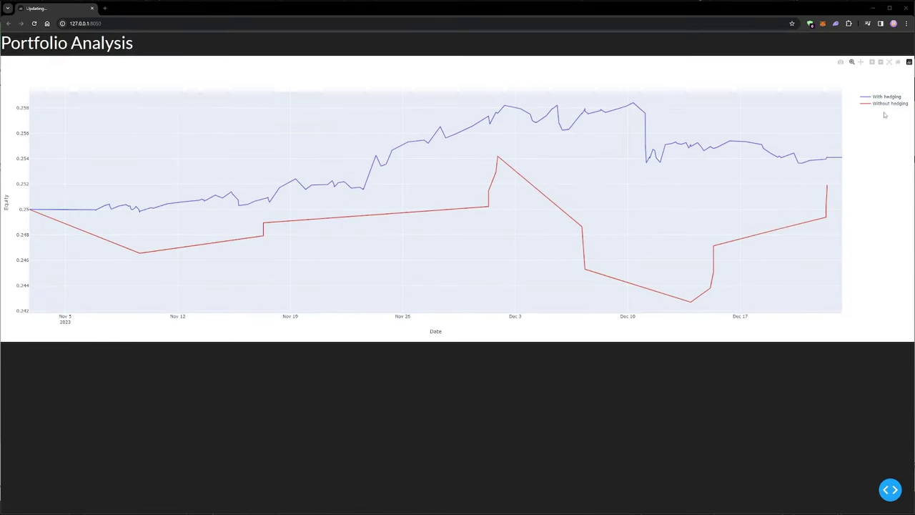
Step: In the Portfolio Analysis dashboard, view the With hedging and Without hedging equity curves one at a time, with both shown again at the end
click(882, 111)
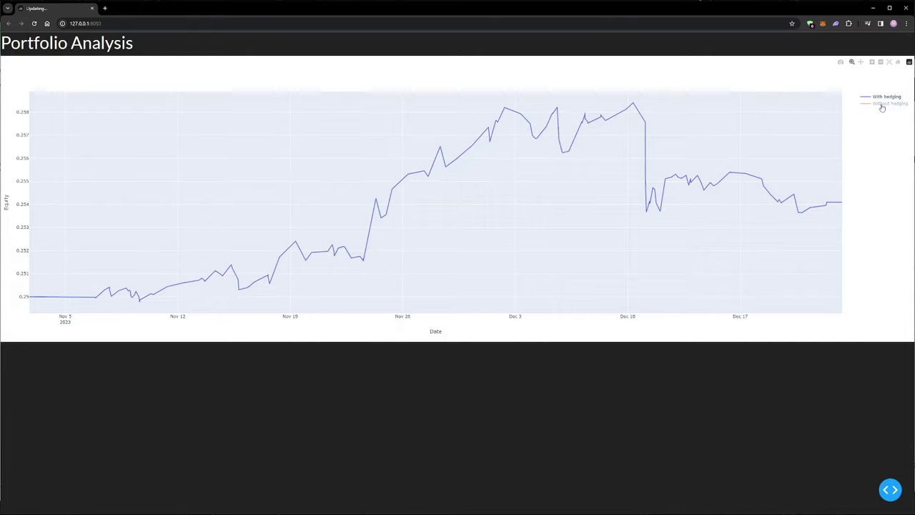
click(882, 104)
click(882, 98)
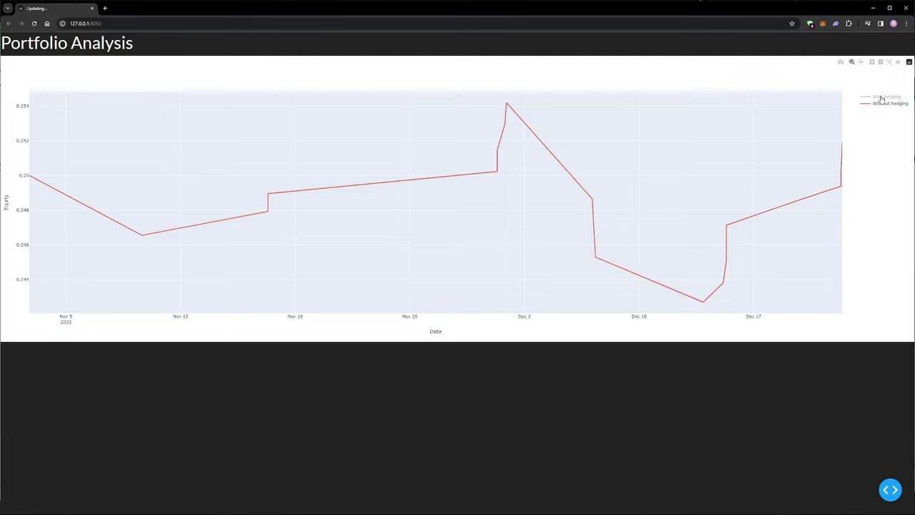
click(882, 97)
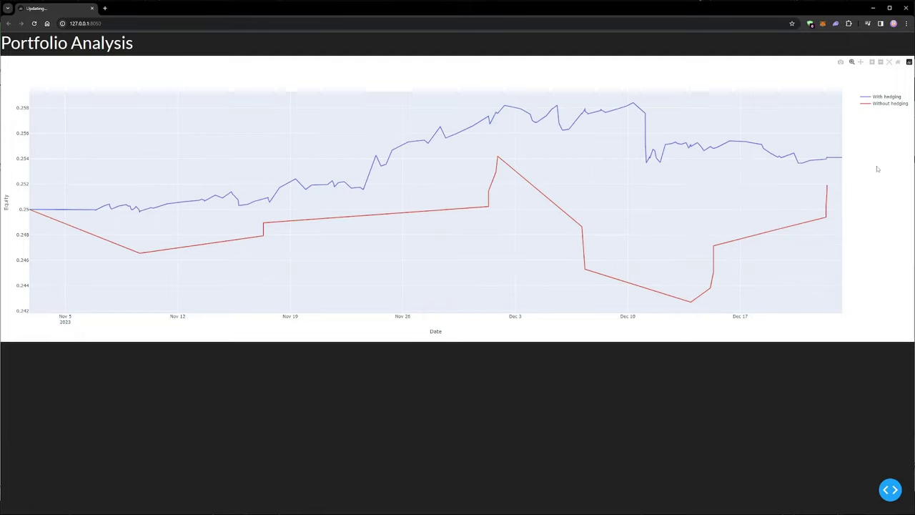